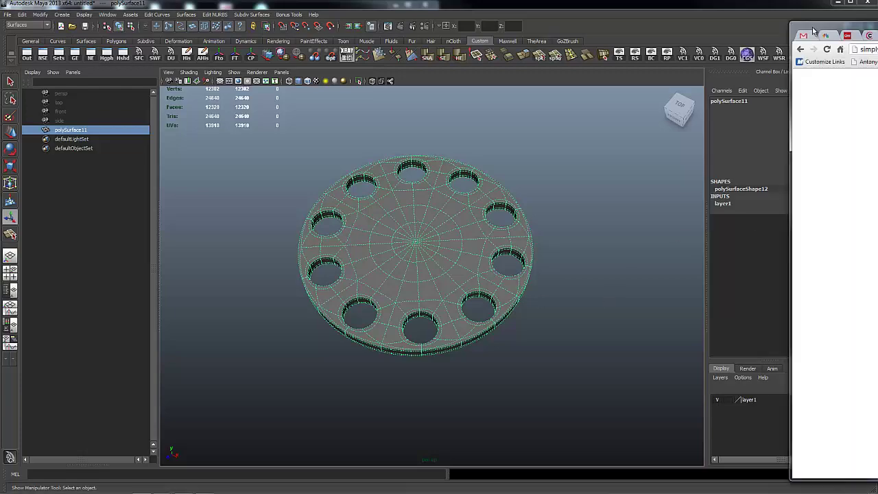
# Switch to the browser and review the forum thread about placing holes in a disc.
pyautogui.hotkey('alt', 'Tab')
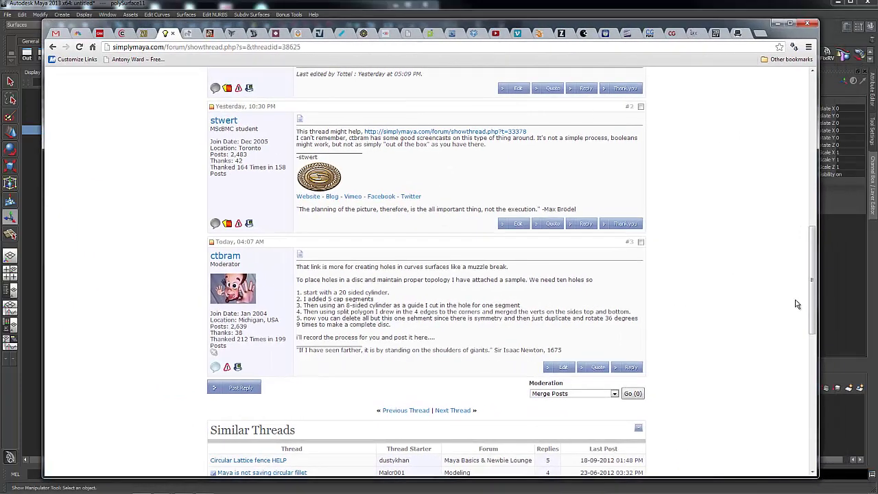
pyautogui.moveTo(813, 302); pyautogui.dragTo(812, 194)
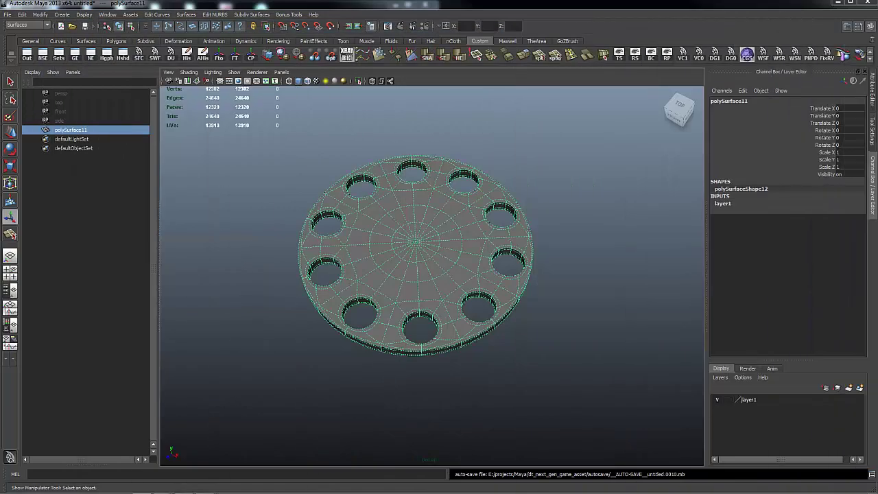
# Show the finished perforated disc without smoothing and examine its edge layout around the holes.
pyautogui.keyDown('alt'); pyautogui.moveTo(678, 225); pyautogui.dragTo(559, 241); pyautogui.keyUp('alt')
pyautogui.click(558, 240)
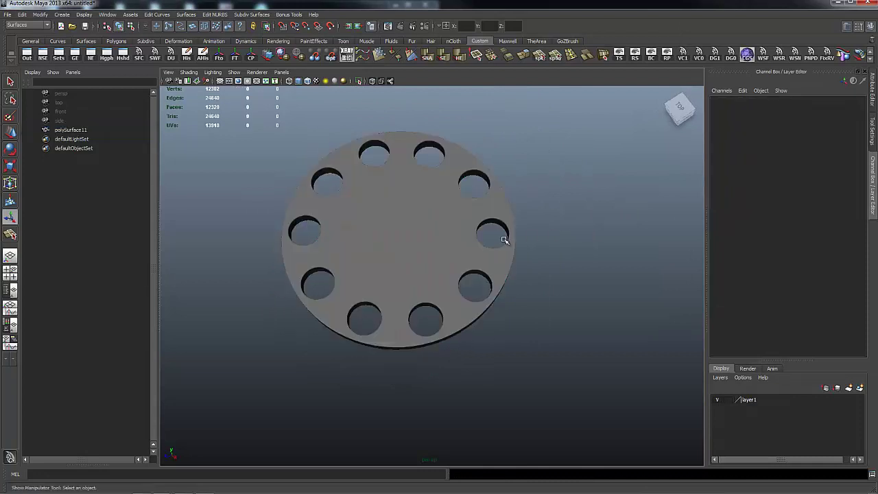
pyautogui.click(450, 231)
pyautogui.press('1')
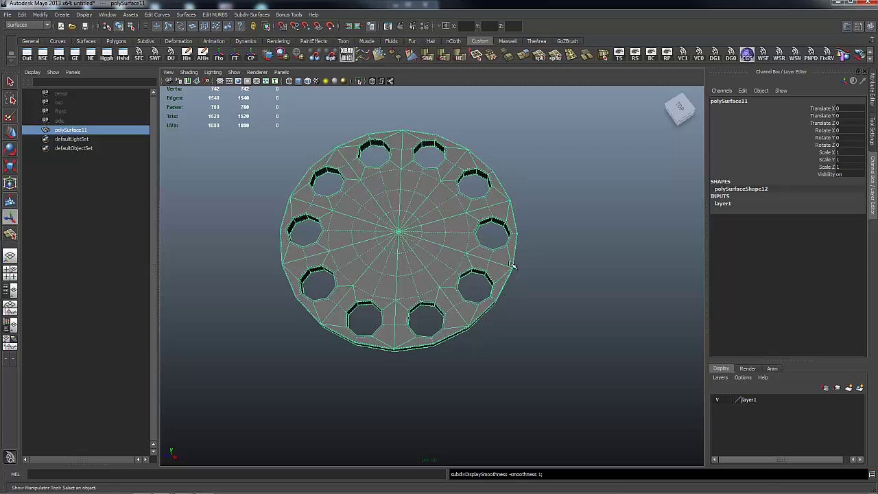
pyautogui.keyDown('alt'); pyautogui.moveTo(609, 268); pyautogui.dragTo(517, 266, button='right'); pyautogui.keyUp('alt')
pyautogui.keyDown('alt'); pyautogui.moveTo(570, 247); pyautogui.dragTo(503, 277, button='middle'); pyautogui.keyUp('alt')
pyautogui.keyDown('alt'); pyautogui.moveTo(485, 272); pyautogui.dragTo(592, 272); pyautogui.keyUp('alt')
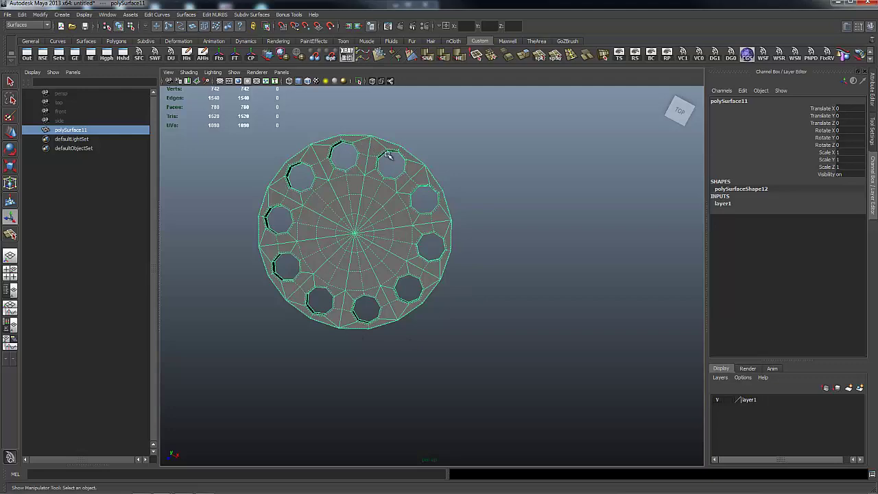
pyautogui.keyDown('alt'); pyautogui.moveTo(481, 278); pyautogui.dragTo(513, 263); pyautogui.keyUp('alt')
pyautogui.keyDown('alt'); pyautogui.moveTo(425, 241); pyautogui.dragTo(409, 303, button='middle'); pyautogui.keyUp('alt')
pyautogui.keyDown('alt'); pyautogui.moveTo(409, 303); pyautogui.dragTo(526, 198); pyautogui.keyUp('alt')
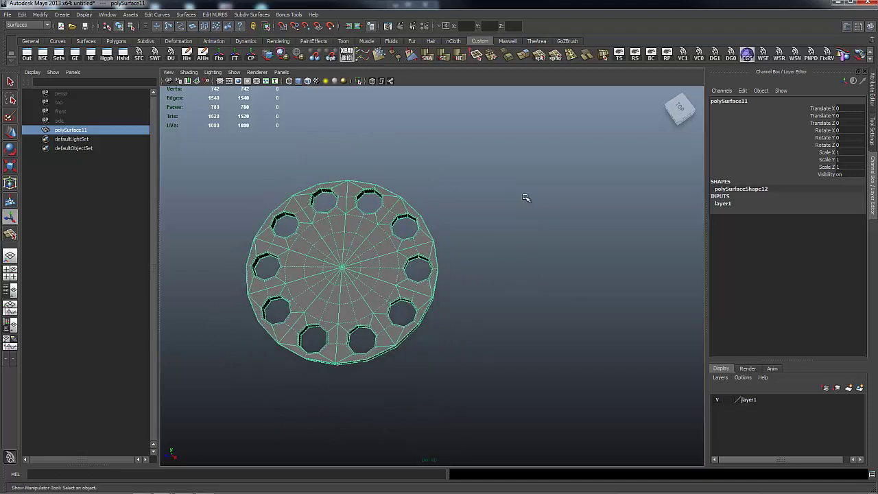
# Hide layer1 and create a polygon cylinder about 8.25 in radius and 4 high.
pyautogui.click(719, 401)
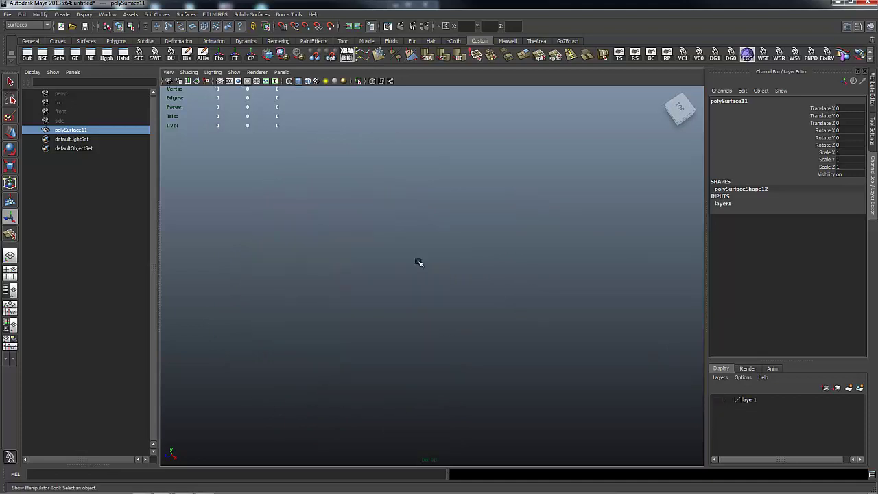
pyautogui.click(480, 366)
pyautogui.press('space')
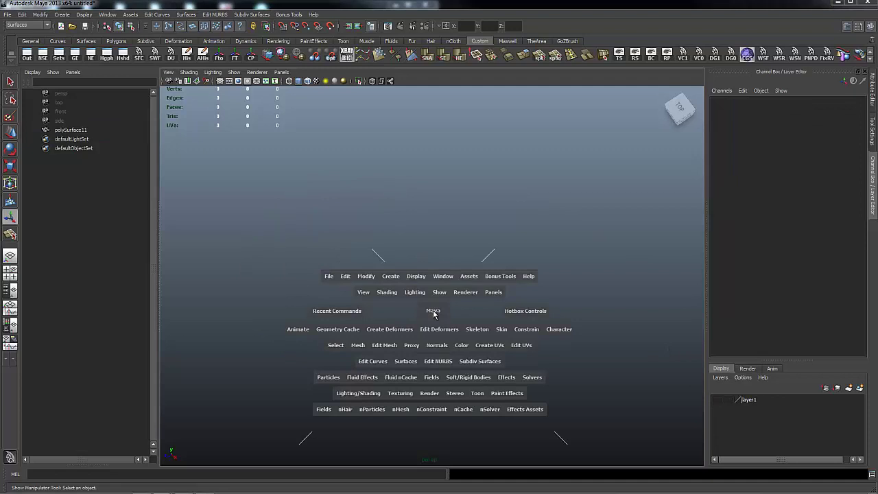
pyautogui.press('space')
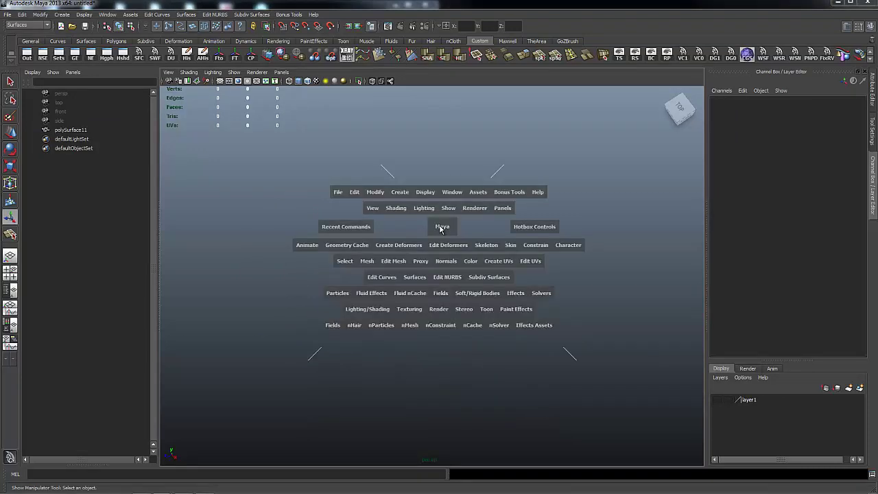
pyautogui.click(400, 192)
pyautogui.moveTo(405, 218)
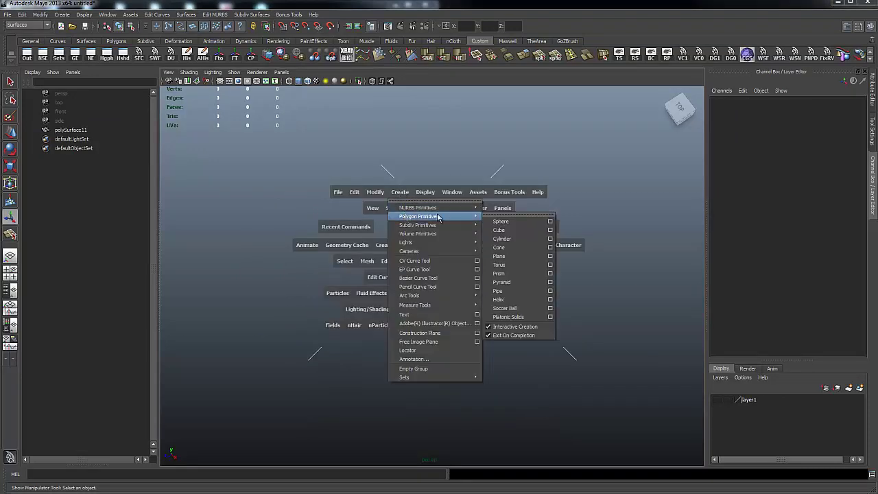
pyautogui.click(504, 239)
pyautogui.moveTo(421, 265); pyautogui.dragTo(441, 278)
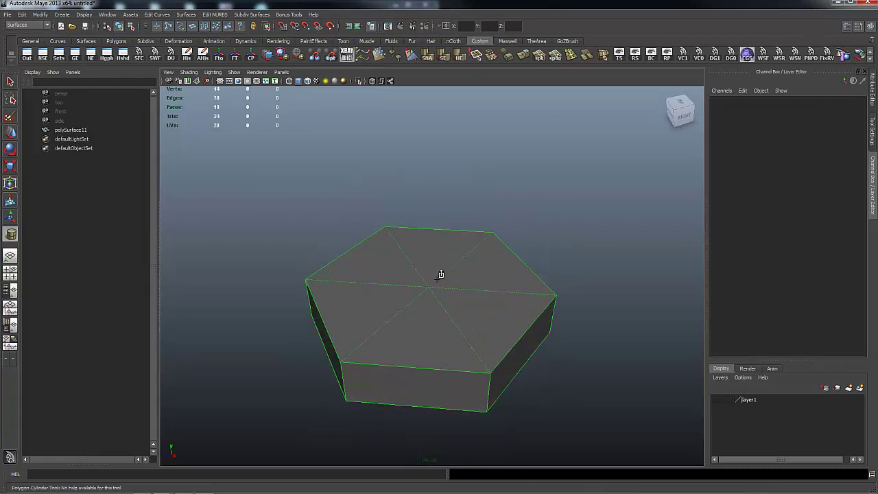
pyautogui.keyDown('alt'); pyautogui.moveTo(555, 257); pyautogui.dragTo(447, 251, button='right'); pyautogui.keyUp('alt')
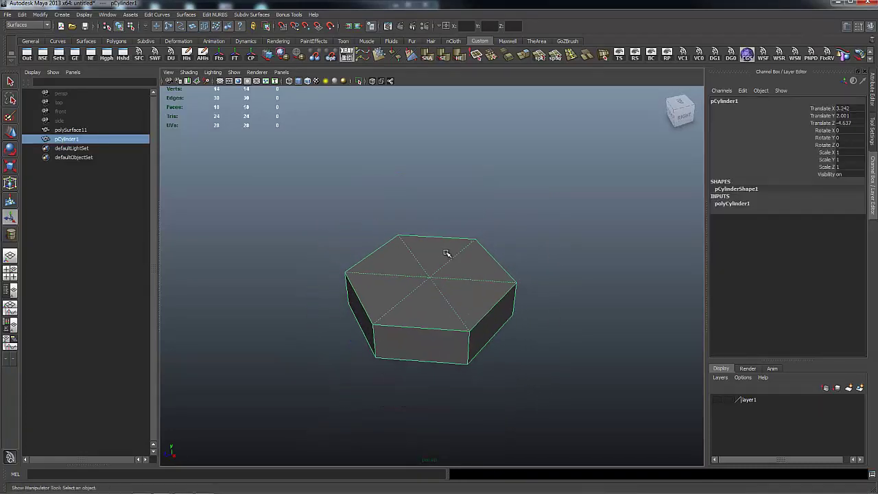
# Set the large cylinder's axis subdivisions to 20.
pyautogui.click(739, 205)
pyautogui.click(851, 232)
pyautogui.click(851, 225)
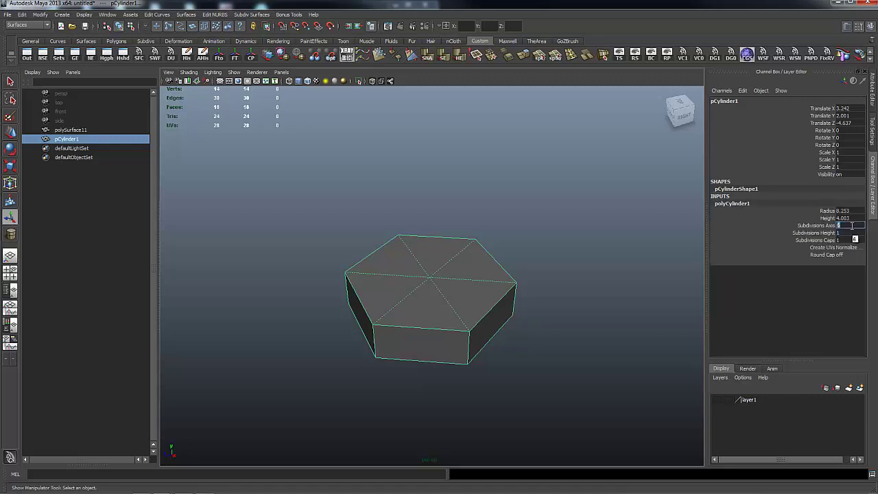
pyautogui.write('20')
pyautogui.press('Return')
pyautogui.keyDown('alt'); pyautogui.moveTo(480, 195); pyautogui.dragTo(424, 258); pyautogui.keyUp('alt')
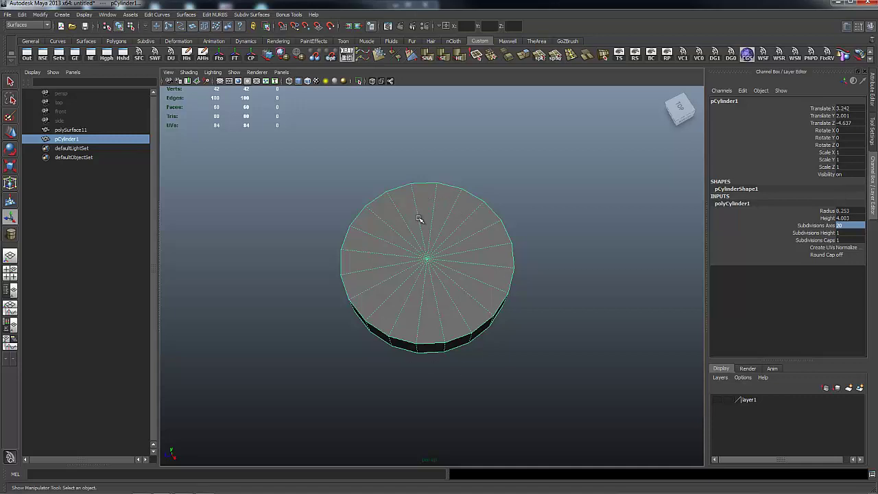
pyautogui.keyDown('alt'); pyautogui.moveTo(457, 175); pyautogui.dragTo(488, 196); pyautogui.keyUp('alt')
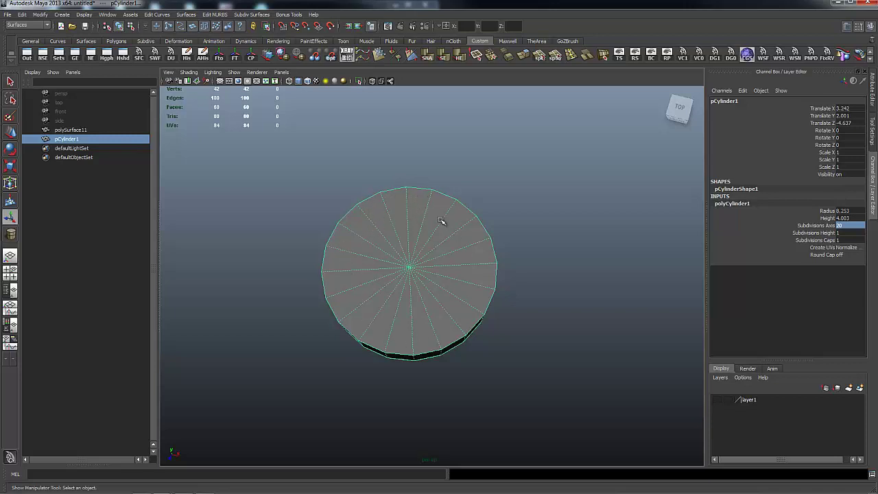
# Set the large cylinder's cap subdivisions to 4.
pyautogui.click(819, 241)
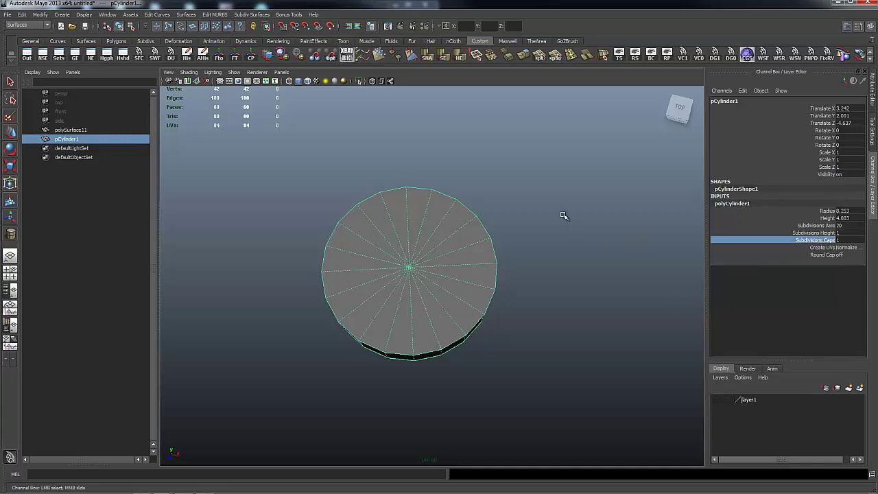
pyautogui.moveTo(561, 203); pyautogui.dragTo(569, 203, button='middle')
pyautogui.keyDown('alt'); pyautogui.moveTo(641, 243); pyautogui.dragTo(454, 276); pyautogui.keyUp('alt')
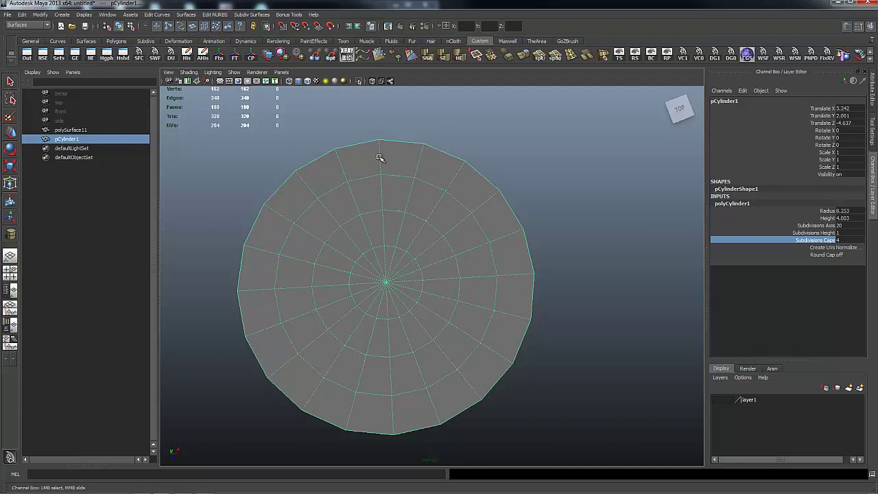
# In the wireframe top view, create a polygon cylinder about 1.67 in radius and 0.59 high, centred on the uppermost vertex of the outer cap ring.
pyautogui.press('space')
pyautogui.keyDown('alt'); pyautogui.moveTo(476, 235); pyautogui.dragTo(463, 251, button='right'); pyautogui.keyUp('alt')
pyautogui.keyDown('alt'); pyautogui.moveTo(463, 251); pyautogui.dragTo(439, 341, button='middle'); pyautogui.keyUp('alt')
pyautogui.keyDown('alt'); pyautogui.moveTo(440, 341); pyautogui.dragTo(755, 323, button='right'); pyautogui.keyUp('alt')
pyautogui.keyDown('alt'); pyautogui.moveTo(546, 294); pyautogui.dragTo(554, 274, button='middle'); pyautogui.keyUp('alt')
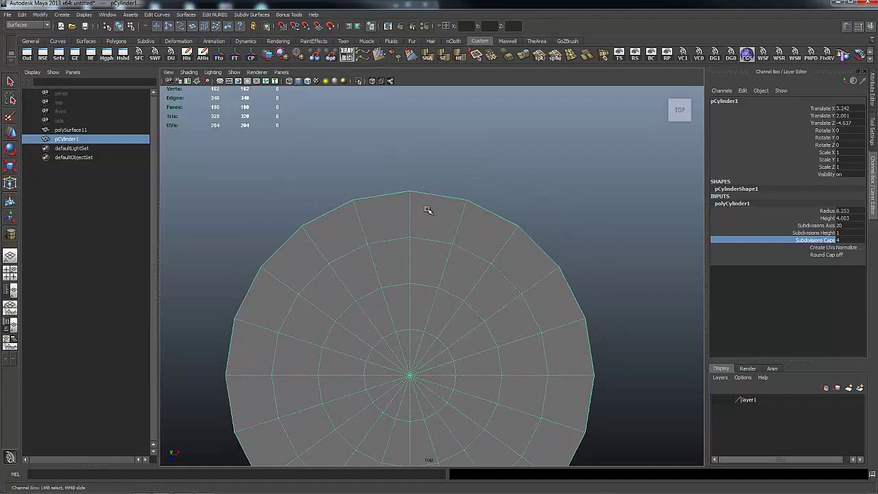
pyautogui.press('space')
pyautogui.moveTo(386, 176); pyautogui.dragTo(513, 225)
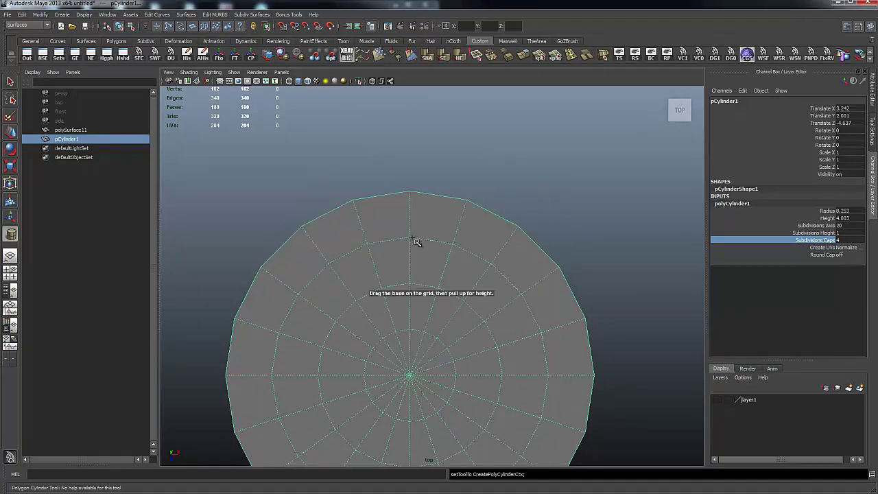
pyautogui.moveTo(409, 237); pyautogui.dragTo(428, 265)
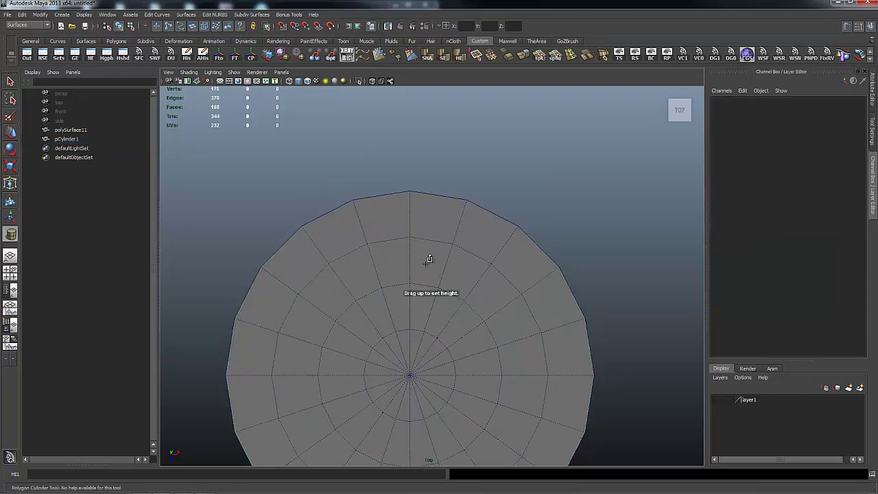
pyautogui.press('4')
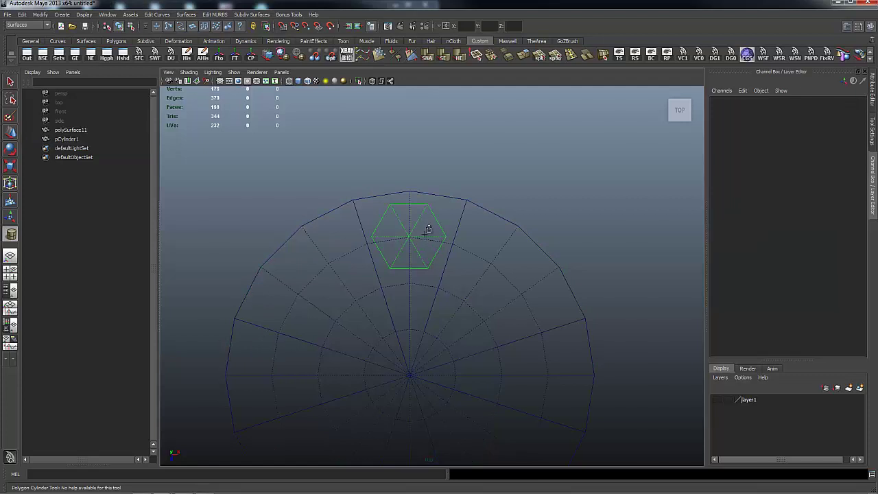
pyautogui.moveTo(427, 219); pyautogui.dragTo(425, 221)
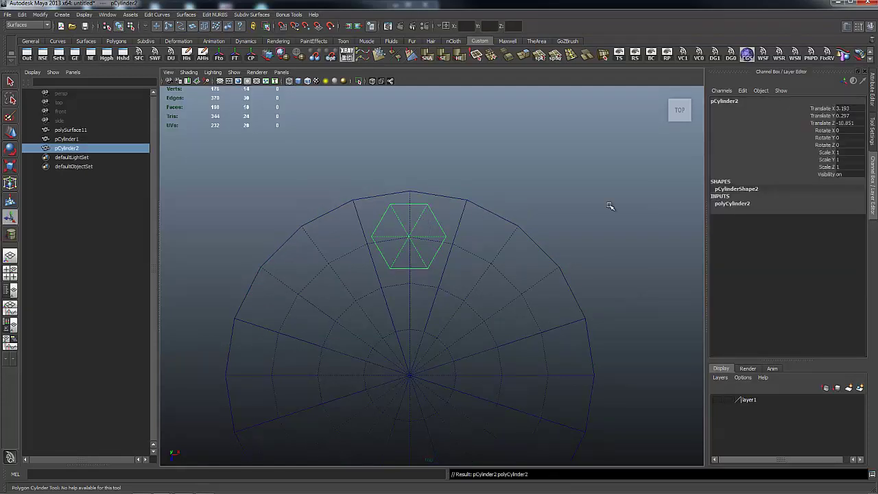
# Set the small guide cylinder's axis subdivisions to 8.
pyautogui.click(745, 204)
pyautogui.doubleClick(854, 226)
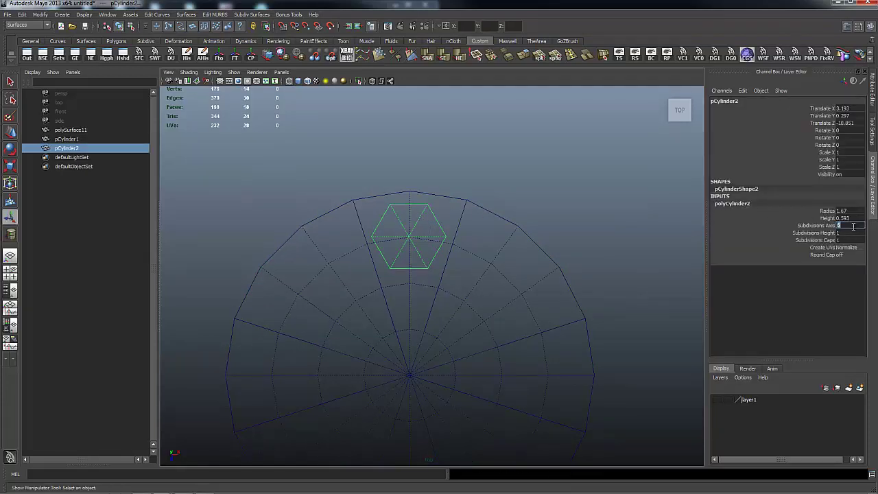
pyautogui.press('Return')
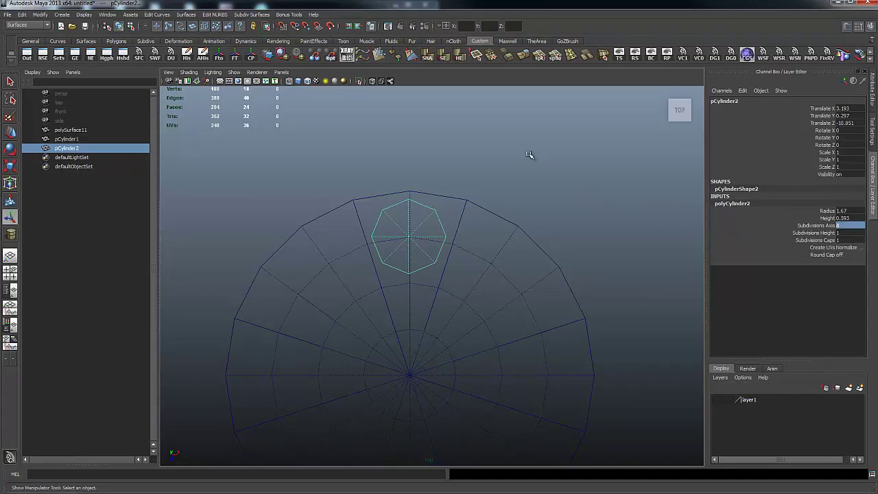
# Move the small cylinder so its centre aligns with the disc's spoke, at about X 3.246 and Z -10.823.
pyautogui.press('w')
pyautogui.scroll(5, 529, 202)
pyautogui.keyDown('alt'); pyautogui.moveTo(573, 249); pyautogui.dragTo(601, 360, button='middle'); pyautogui.keyUp('alt')
pyautogui.keyDown('alt'); pyautogui.moveTo(259, 320); pyautogui.dragTo(440, 339, button='right'); pyautogui.keyUp('alt')
pyautogui.moveTo(372, 295); pyautogui.dragTo(379, 300)
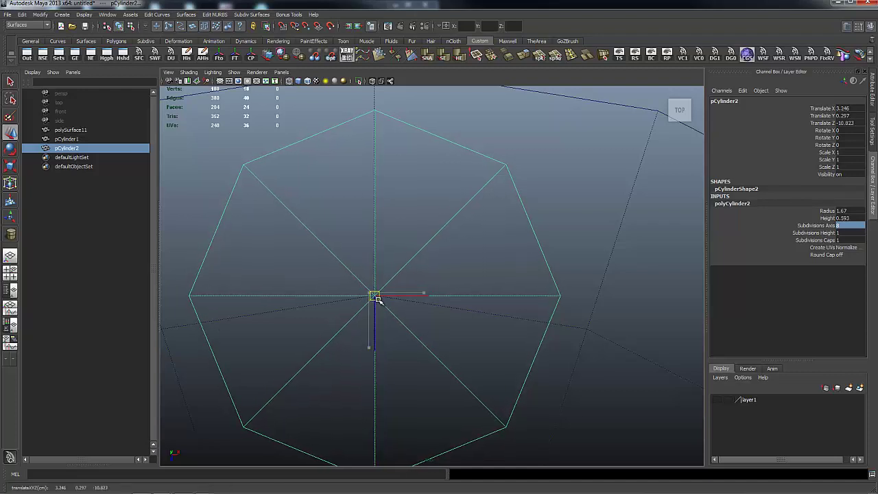
pyautogui.scroll(-4, 596, 284)
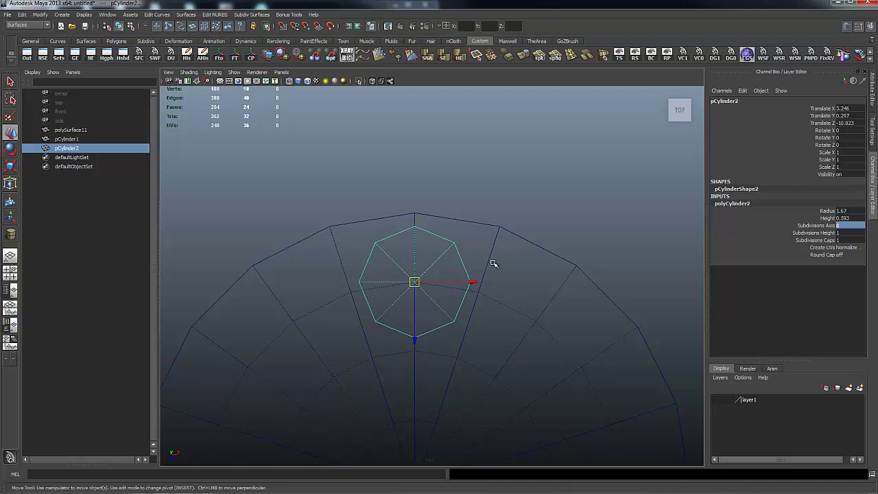
# In the perspective view, raise the small cylinder above the disc to about 6.52 in Y.
pyautogui.press('space')
pyautogui.moveTo(527, 283); pyautogui.dragTo(527, 264)
pyautogui.keyDown('alt'); pyautogui.moveTo(460, 268); pyautogui.dragTo(412, 215); pyautogui.keyUp('alt')
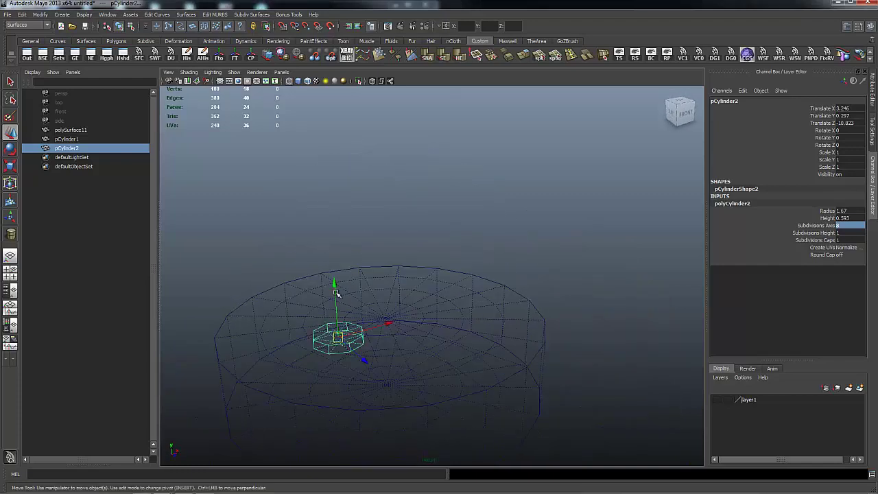
pyautogui.keyDown('alt'); pyautogui.moveTo(402, 291); pyautogui.dragTo(378, 295); pyautogui.keyUp('alt')
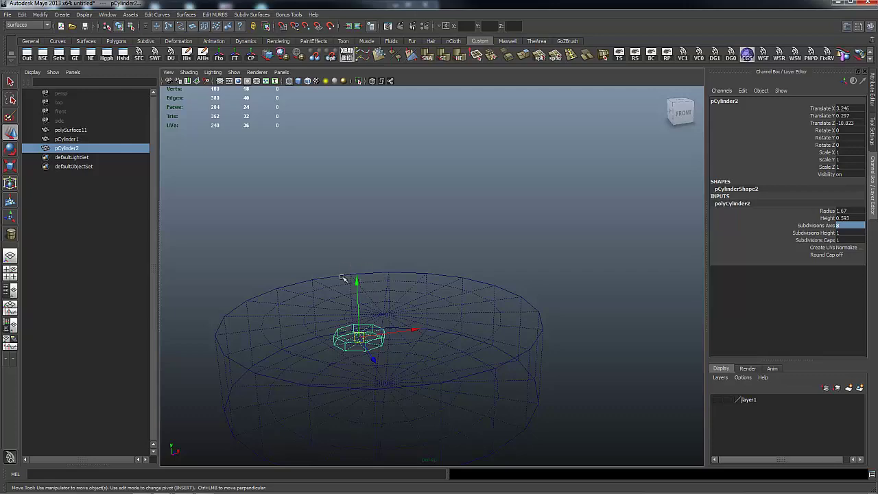
pyautogui.keyDown('alt'); pyautogui.moveTo(495, 245); pyautogui.dragTo(454, 302); pyautogui.keyUp('alt')
pyautogui.keyDown('alt'); pyautogui.moveTo(533, 184); pyautogui.dragTo(465, 143); pyautogui.keyUp('alt')
pyautogui.keyDown('alt'); pyautogui.moveTo(622, 255); pyautogui.dragTo(522, 206); pyautogui.keyUp('alt')
pyautogui.keyDown('alt'); pyautogui.moveTo(602, 219); pyautogui.dragTo(588, 200); pyautogui.keyUp('alt')
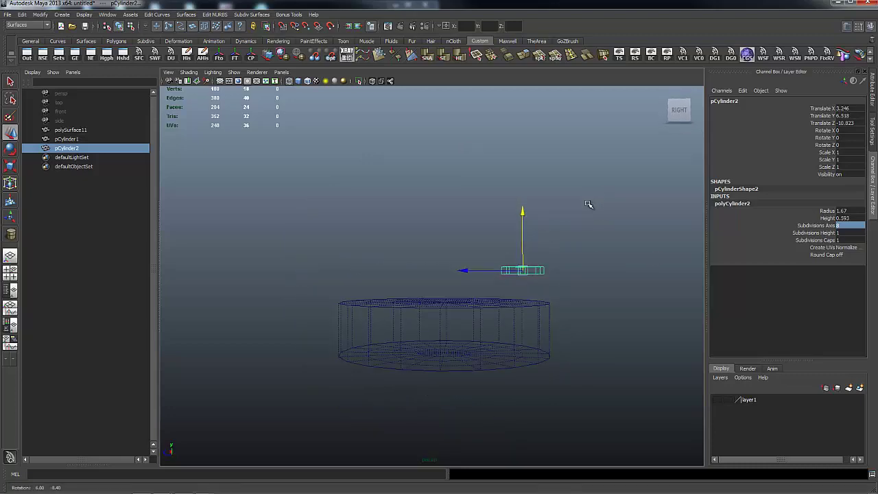
# Move the small cylinder's bottom vertices down through the disc, then return to object mode with shaded display.
pyautogui.moveTo(543, 271); pyautogui.dragTo(516, 270, button='right')
pyautogui.moveTo(495, 269); pyautogui.dragTo(581, 291)
pyautogui.moveTo(523, 215); pyautogui.dragTo(525, 374)
pyautogui.keyDown('alt'); pyautogui.moveTo(552, 226); pyautogui.dragTo(579, 254); pyautogui.keyUp('alt')
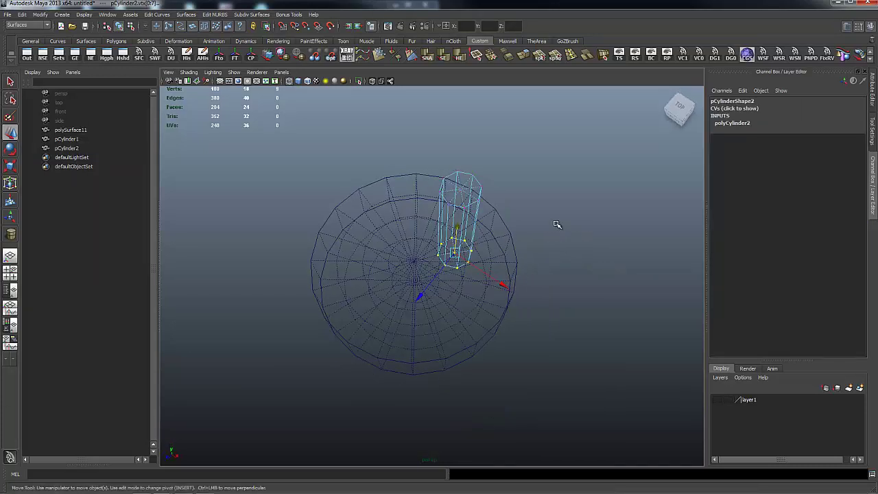
pyautogui.moveTo(470, 178); pyautogui.dragTo(506, 167, button='right')
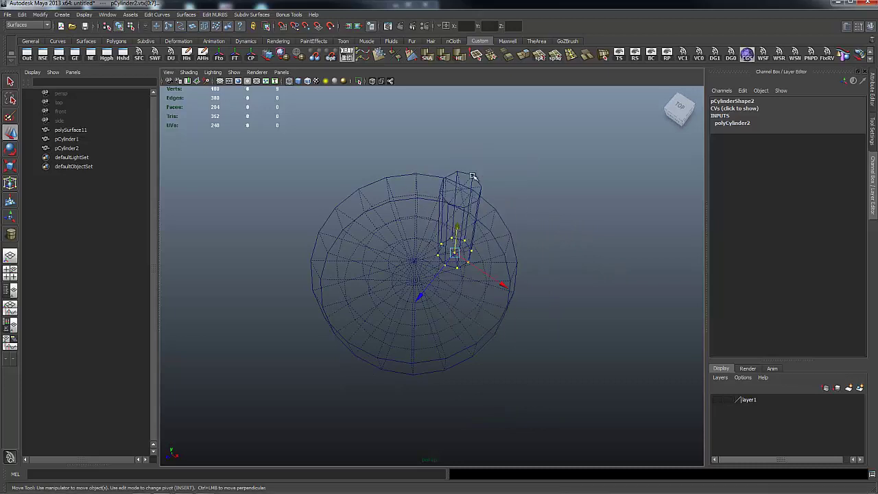
pyautogui.press('5')
pyautogui.click(535, 180)
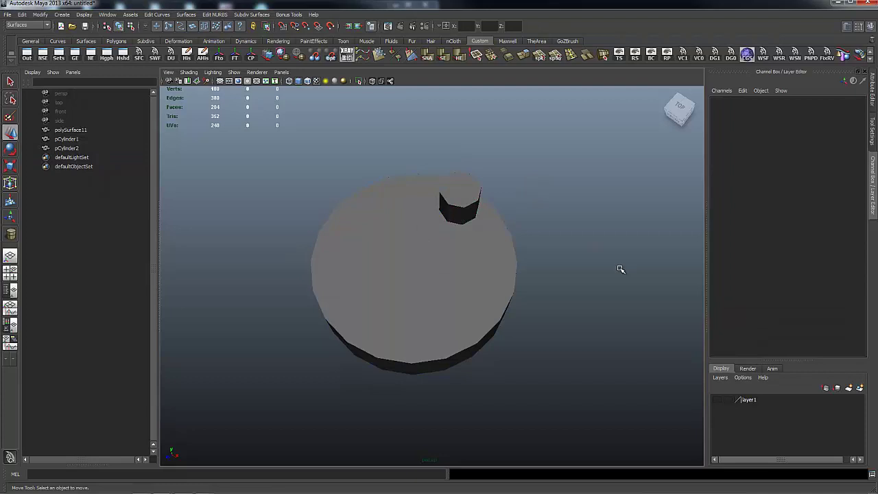
# Subtract the small cylinder from the disc with a Boolean difference to cut an eight-sided through hole.
pyautogui.keyDown('alt'); pyautogui.moveTo(622, 269); pyautogui.dragTo(559, 239); pyautogui.keyUp('alt')
pyautogui.click(486, 307)
pyautogui.keyDown('shift'); pyautogui.click(482, 251); pyautogui.keyUp('shift')
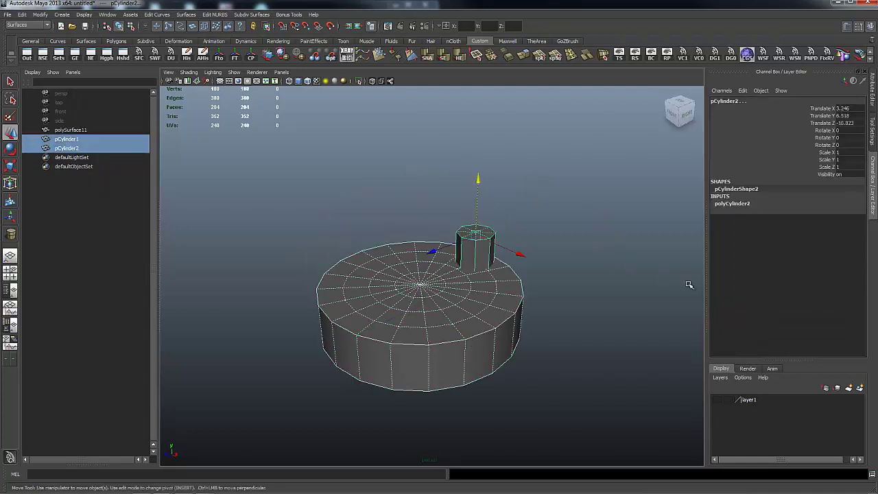
pyautogui.keyDown('shift'); pyautogui.moveTo(565, 218); pyautogui.dragTo(630, 362, button='right'); pyautogui.keyUp('shift')
pyautogui.keyDown('alt'); pyautogui.moveTo(569, 197); pyautogui.dragTo(546, 226); pyautogui.keyUp('alt')
pyautogui.keyDown('alt'); pyautogui.moveTo(479, 285); pyautogui.dragTo(476, 376, button='middle'); pyautogui.keyUp('alt')
pyautogui.keyDown('alt'); pyautogui.moveTo(357, 303); pyautogui.dragTo(554, 316, button='right'); pyautogui.keyUp('alt')
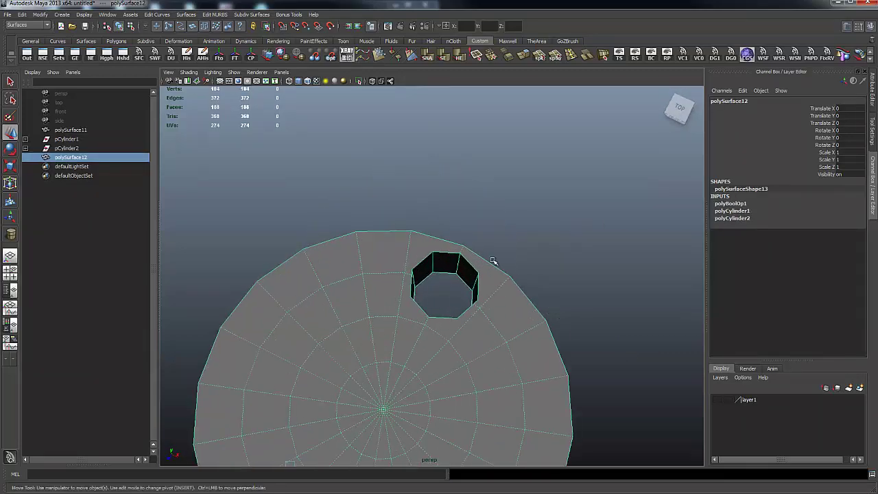
pyautogui.scroll(-3, 513, 320)
pyautogui.keyDown('alt'); pyautogui.moveTo(483, 316); pyautogui.dragTo(524, 245); pyautogui.keyUp('alt')
pyautogui.keyDown('alt'); pyautogui.moveTo(487, 337); pyautogui.dragTo(503, 273); pyautogui.keyUp('alt')
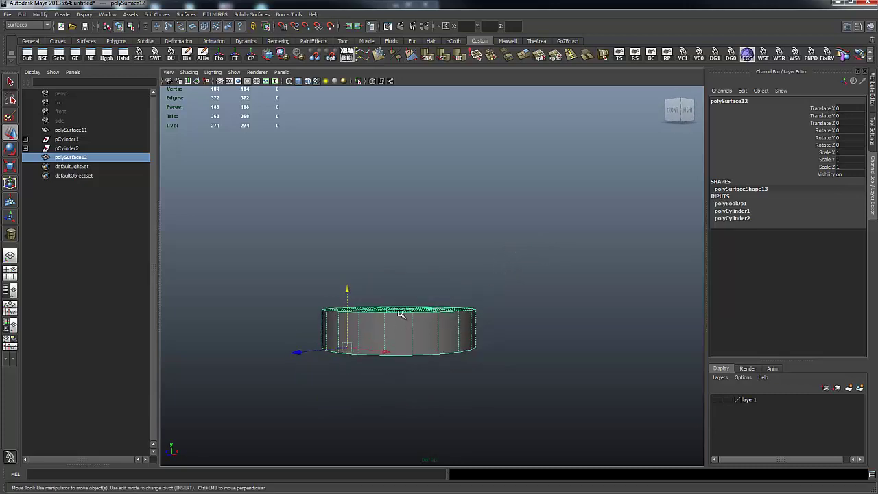
# Delete the disc's side, bottom and hole-wall faces, keeping only the flat top surface.
pyautogui.moveTo(422, 337); pyautogui.dragTo(421, 356, button='right')
pyautogui.moveTo(281, 322); pyautogui.dragTo(541, 386)
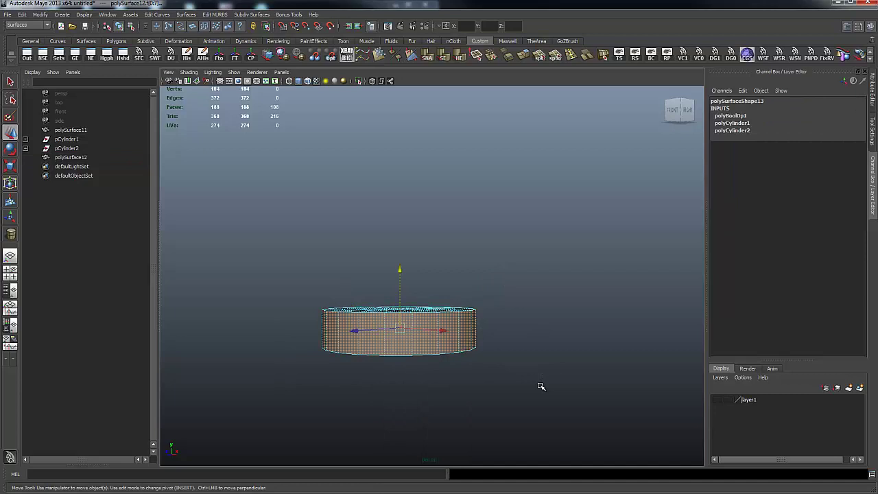
pyautogui.press('Delete')
pyautogui.keyDown('alt'); pyautogui.moveTo(389, 200); pyautogui.dragTo(325, 272); pyautogui.keyUp('alt')
pyautogui.keyDown('alt'); pyautogui.moveTo(326, 272); pyautogui.dragTo(586, 282, button='right'); pyautogui.keyUp('alt')
pyautogui.keyDown('alt'); pyautogui.moveTo(587, 282); pyautogui.dragTo(631, 286); pyautogui.keyUp('alt')
pyautogui.keyDown('alt'); pyautogui.moveTo(631, 286); pyautogui.dragTo(470, 284, button='right'); pyautogui.keyUp('alt')
pyautogui.keyDown('alt'); pyautogui.moveTo(471, 285); pyautogui.dragTo(421, 294); pyautogui.keyUp('alt')
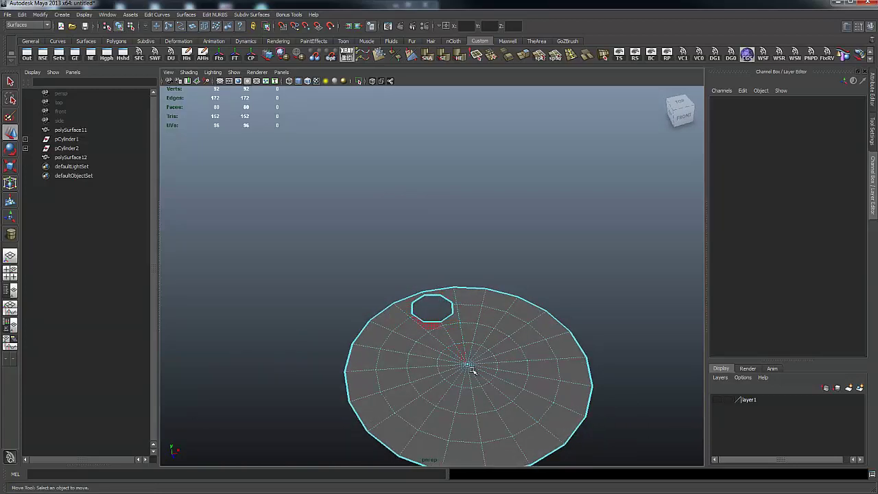
# Delete the top-surface faces bordering both sides of the two-segment wedge that contains the hole.
pyautogui.rightClick(494, 316)
pyautogui.moveTo(463, 276); pyautogui.dragTo(509, 340)
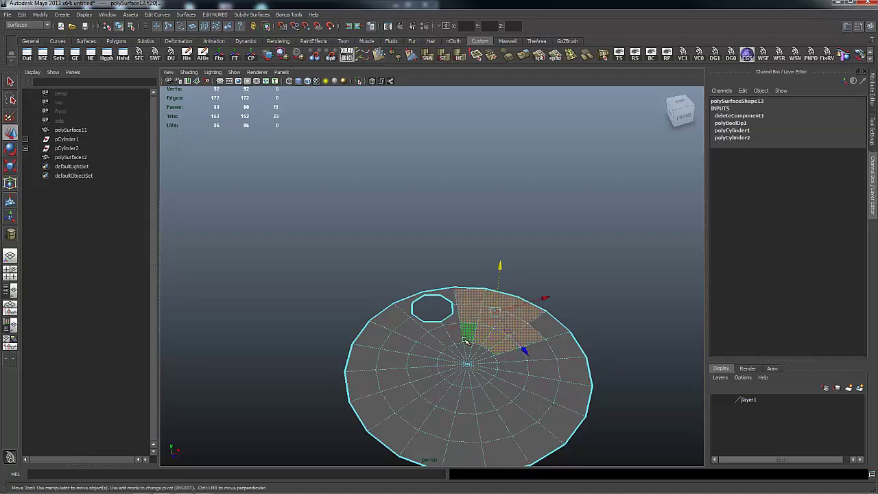
pyautogui.keyDown('shift'); pyautogui.click(470, 350); pyautogui.keyUp('shift')
pyautogui.keyDown('shift'); pyautogui.click(450, 353); pyautogui.keyUp('shift')
pyautogui.keyDown('shift'); pyautogui.click(435, 347); pyautogui.keyUp('shift')
pyautogui.keyDown('shift'); pyautogui.click(418, 334); pyautogui.keyUp('shift')
pyautogui.keyDown('shift'); pyautogui.click(391, 316); pyautogui.keyUp('shift')
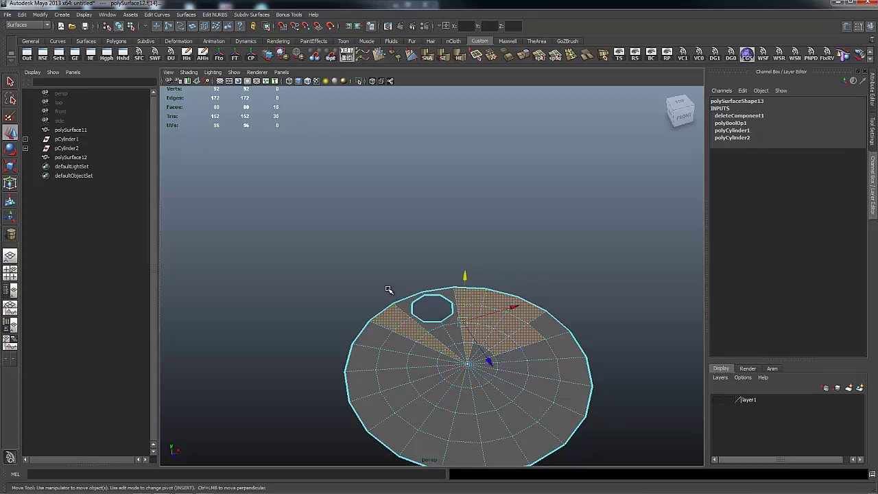
pyautogui.press('Delete')
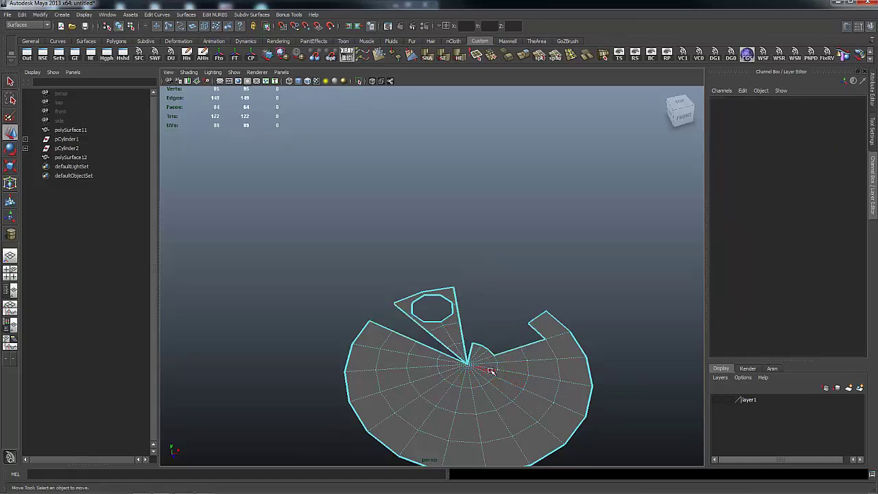
# Delete all remaining top-surface faces except the two-segment wedge around the hole.
pyautogui.doubleClick(526, 354)
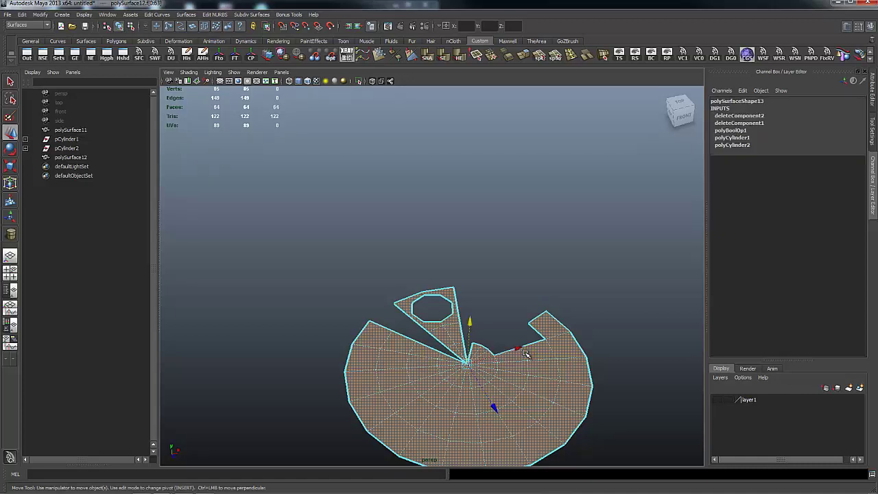
pyautogui.keyDown('ctrl'); pyautogui.click(464, 350); pyautogui.keyUp('ctrl')
pyautogui.keyDown('ctrl'); pyautogui.moveTo(381, 252); pyautogui.dragTo(462, 341); pyautogui.keyUp('ctrl')
pyautogui.keyDown('shift'); pyautogui.moveTo(424, 302); pyautogui.dragTo(456, 326); pyautogui.keyUp('shift')
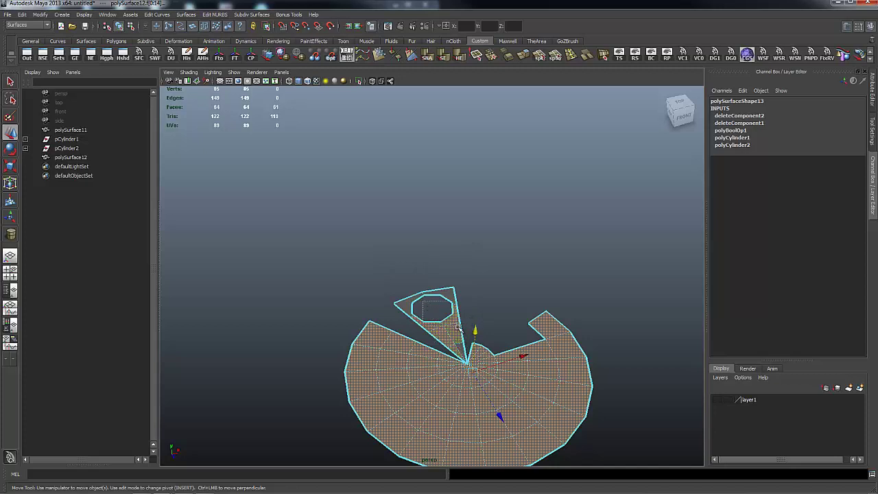
pyautogui.keyDown('ctrl'); pyautogui.click(456, 326); pyautogui.keyUp('ctrl')
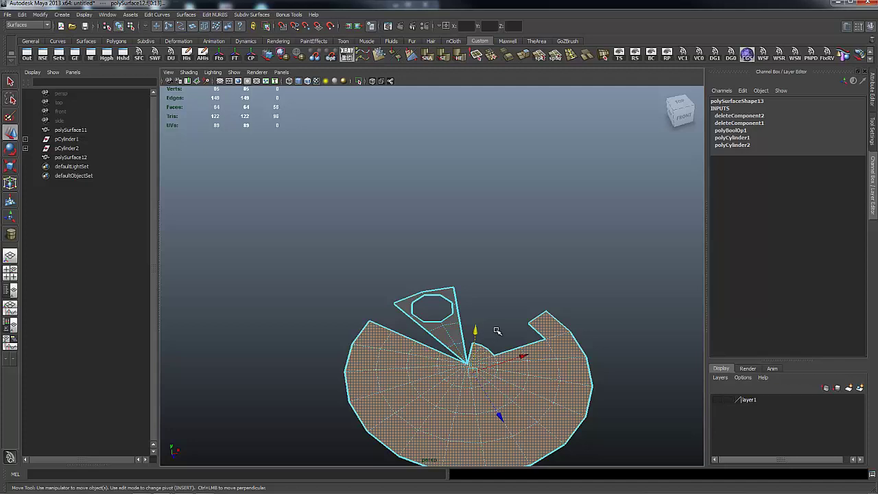
pyautogui.press('Delete')
# Merge the overlapping vertices at the hole's innermost and outermost corners on the wedge's centre line.
pyautogui.keyDown('alt'); pyautogui.moveTo(597, 280); pyautogui.dragTo(506, 325); pyautogui.keyUp('alt')
pyautogui.keyDown('alt'); pyautogui.moveTo(506, 325); pyautogui.dragTo(733, 339, button='right'); pyautogui.keyUp('alt')
pyautogui.keyDown('alt'); pyautogui.moveTo(574, 317); pyautogui.dragTo(553, 315); pyautogui.keyUp('alt')
pyautogui.keyDown('alt'); pyautogui.moveTo(359, 313); pyautogui.dragTo(592, 322, button='right'); pyautogui.keyUp('alt')
pyautogui.keyDown('alt'); pyautogui.moveTo(592, 322); pyautogui.dragTo(533, 359); pyautogui.keyUp('alt')
pyautogui.rightClick(432, 294)
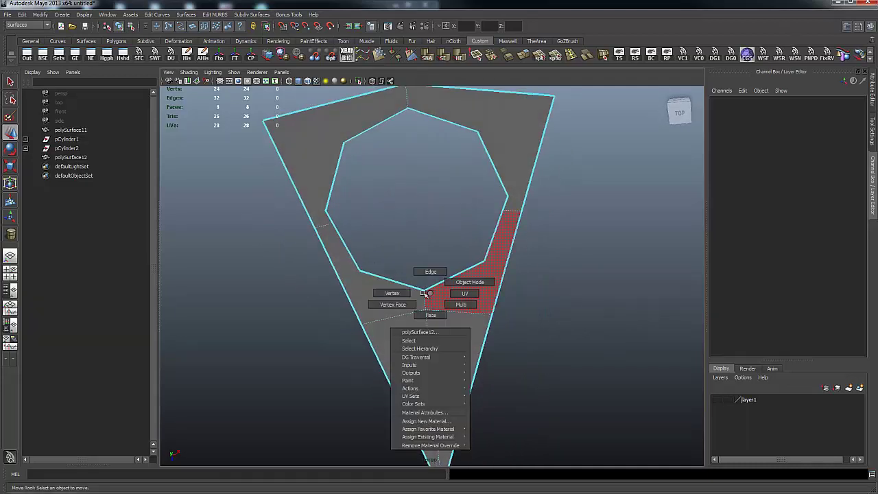
pyautogui.click(393, 293)
pyautogui.click(425, 289)
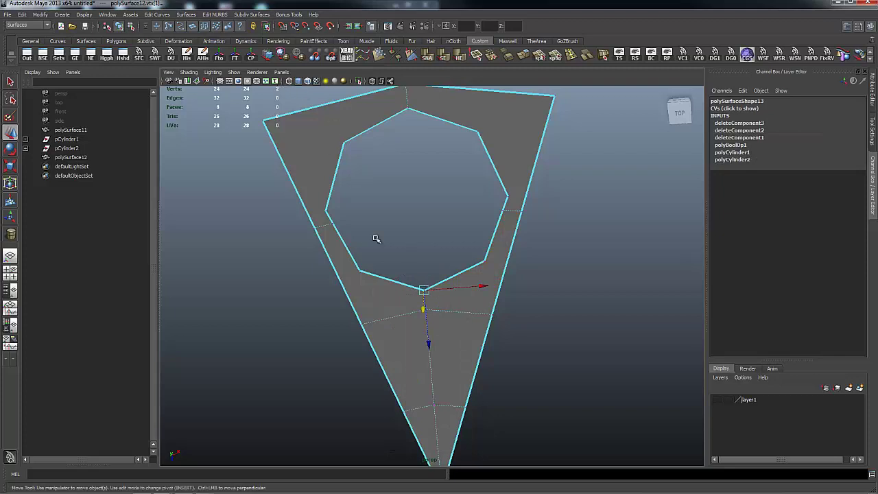
pyautogui.keyDown('alt'); pyautogui.moveTo(442, 291); pyautogui.dragTo(511, 311); pyautogui.keyUp('alt')
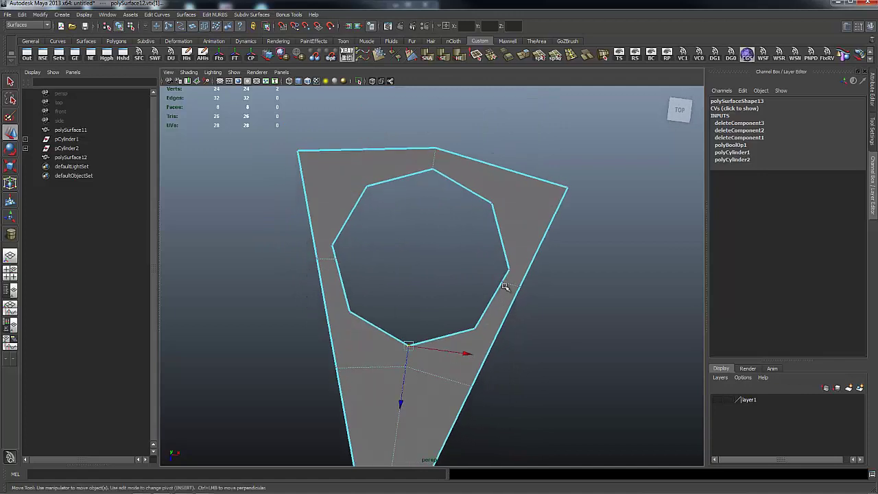
pyautogui.keyDown('shift'); pyautogui.click(433, 168); pyautogui.keyUp('shift')
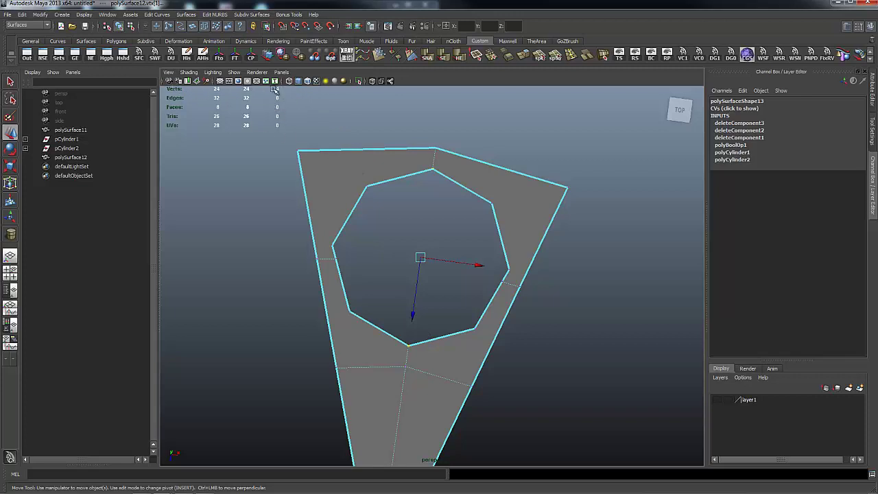
pyautogui.keyDown('shift'); pyautogui.rightClick(507, 153); pyautogui.keyUp('shift')
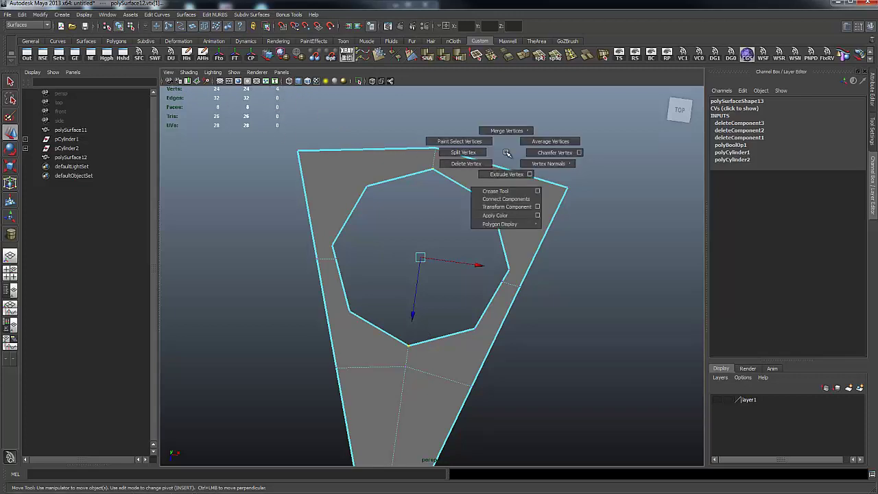
pyautogui.keyDown('shift'); pyautogui.moveTo(506, 153); pyautogui.dragTo(545, 117, button='right'); pyautogui.keyUp('shift')
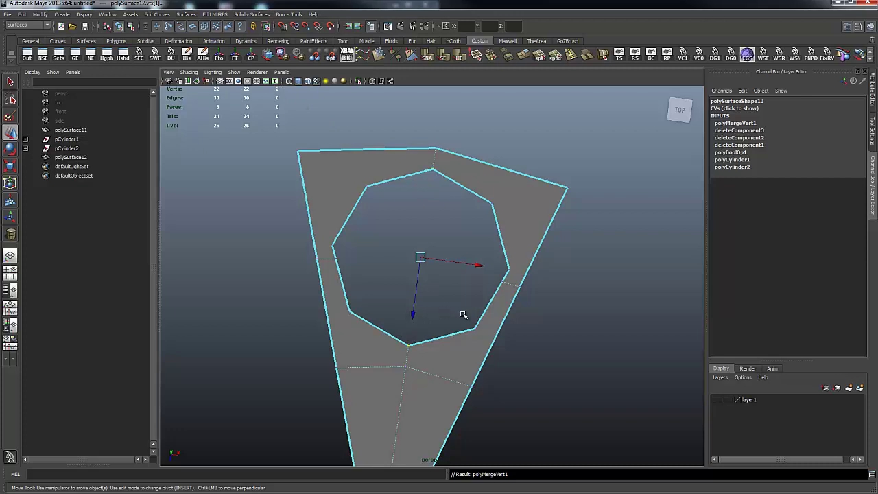
# Use the Merge Vertex Tool to merge the stray vertex on each side of the hole into the nearest octagon corner.
pyautogui.click(505, 277)
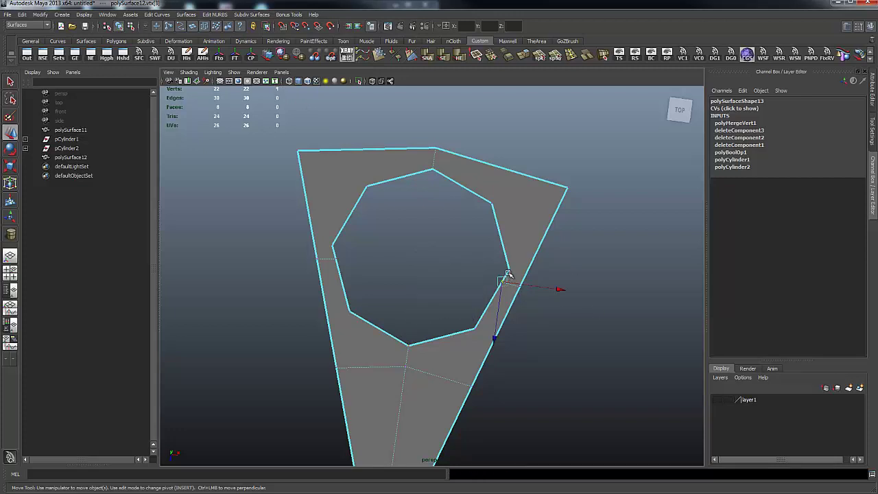
pyautogui.click(508, 267)
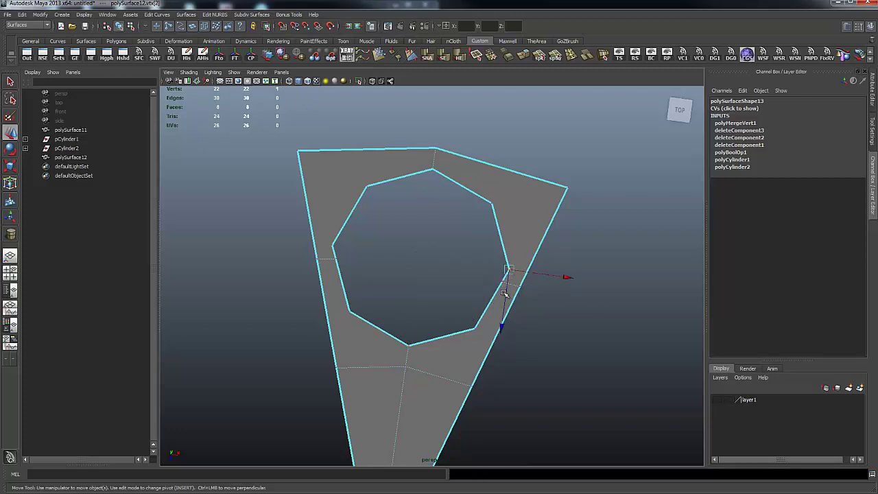
pyautogui.click(503, 280)
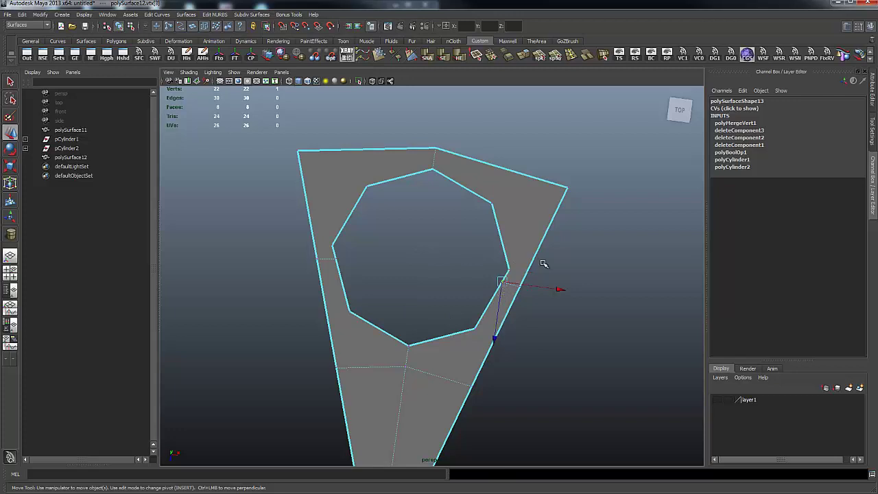
pyautogui.moveTo(596, 245)
pyautogui.keyDown('shift'); pyautogui.mouseDown(button='right')
pyautogui.moveTo(598, 213)
pyautogui.moveTo(595, 231)
pyautogui.mouseUp(button='right'); pyautogui.keyUp('shift')
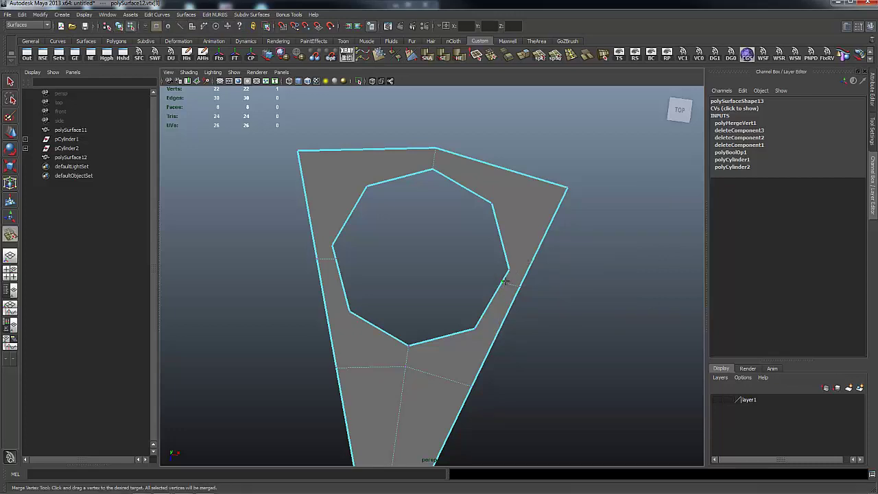
pyautogui.moveTo(508, 271); pyautogui.dragTo(509, 269)
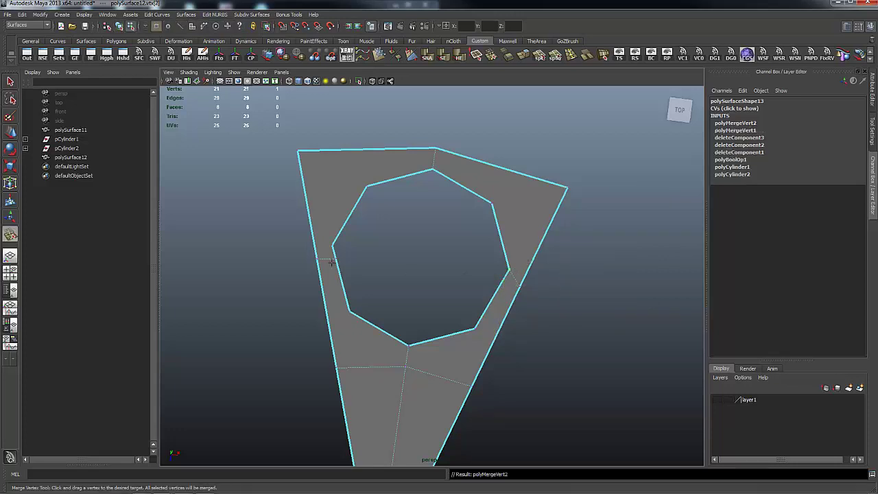
pyautogui.moveTo(336, 259); pyautogui.dragTo(337, 258)
pyautogui.moveTo(335, 244); pyautogui.dragTo(335, 244)
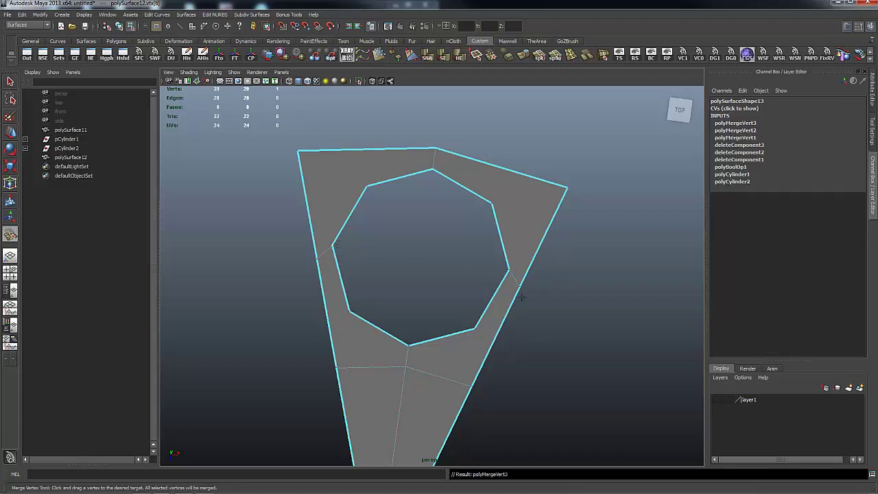
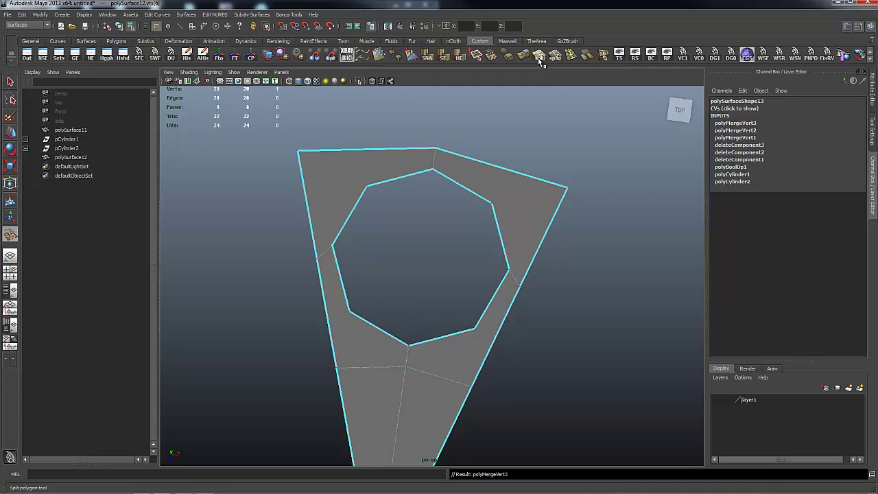
# Split the faces from one side's two free hole corners to the wedge's outer corner and to the border vertex below the hole.
pyautogui.click(540, 58)
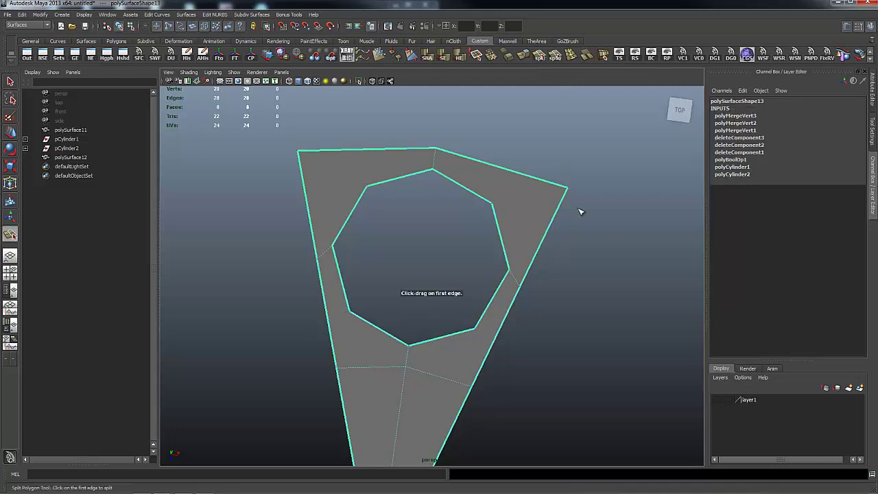
pyautogui.click(497, 219)
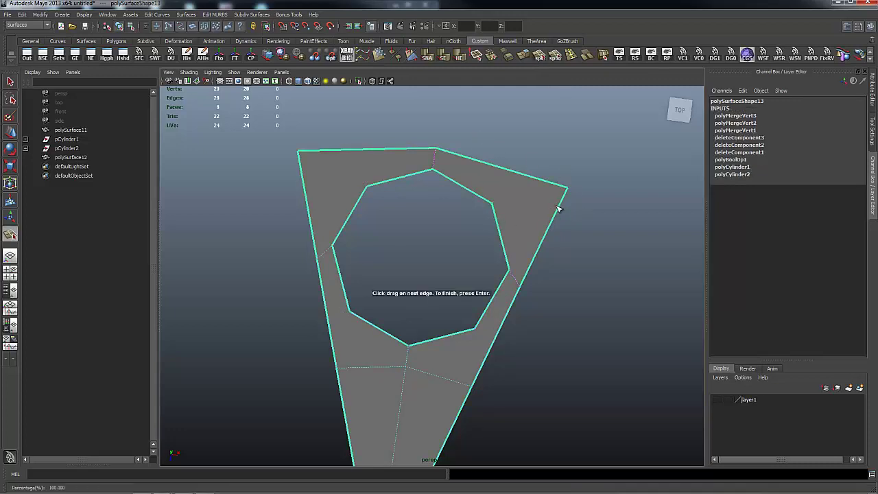
pyautogui.click(560, 206)
pyautogui.moveTo(560, 206); pyautogui.dragTo(598, 113)
pyautogui.press('Return')
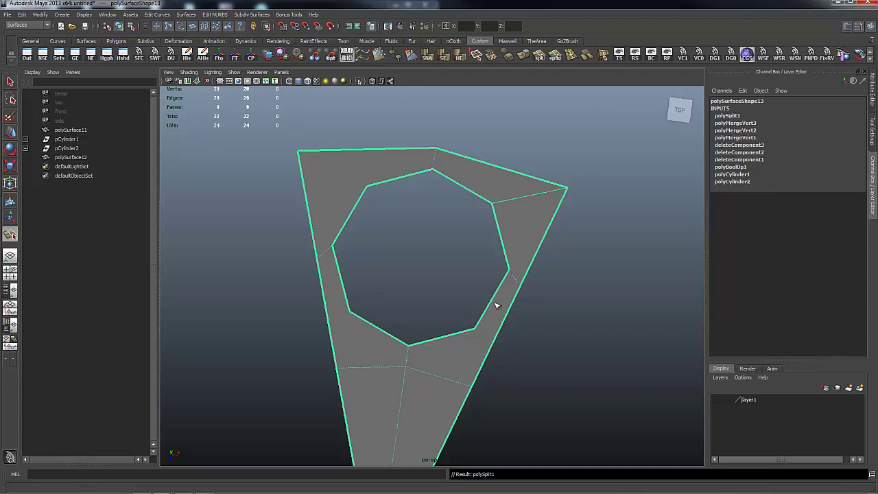
pyautogui.press('g')
pyautogui.click(471, 391)
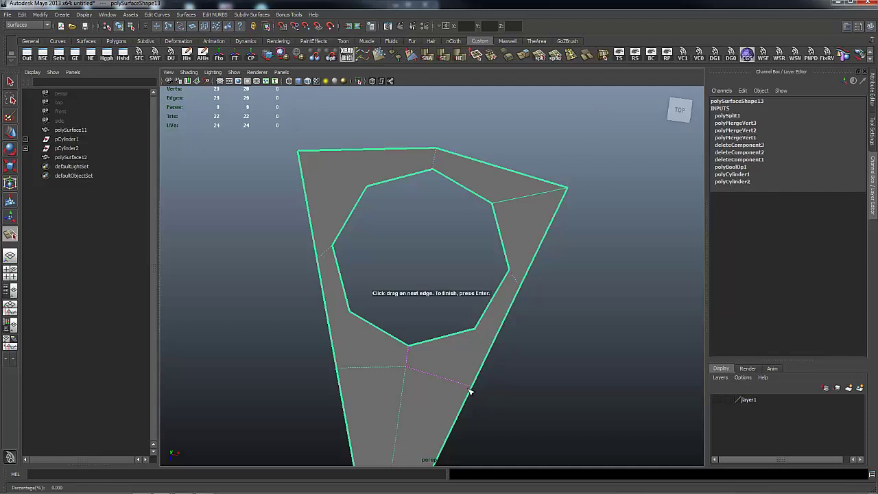
pyautogui.press('Return')
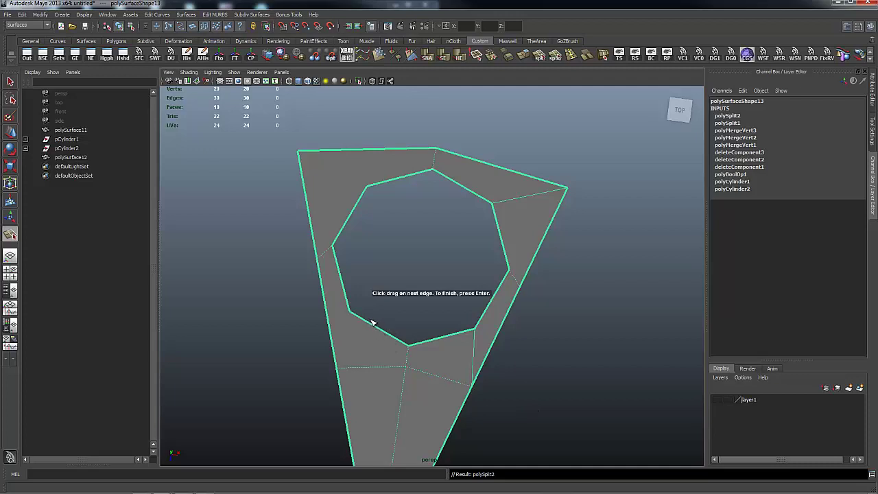
# Split the opposite lower face from the free hole corner to the wedge's border vertex below the hole.
pyautogui.click(352, 371)
pyautogui.click(349, 370)
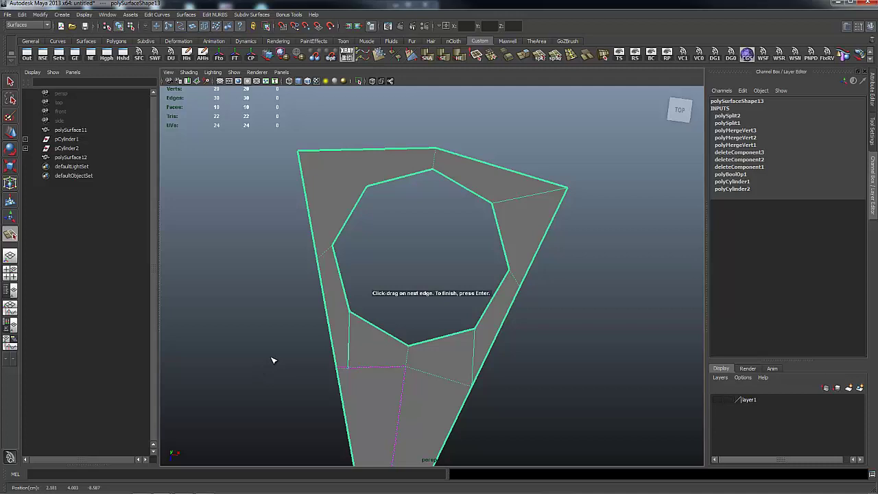
pyautogui.click(309, 370)
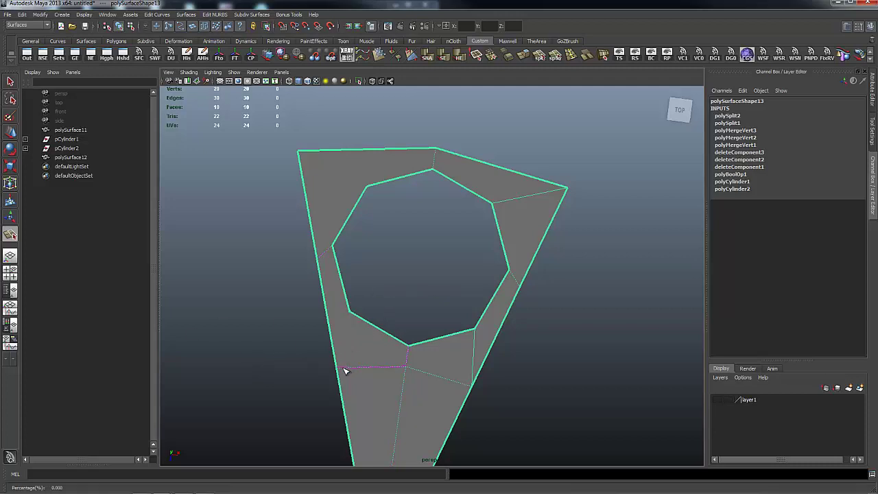
pyautogui.moveTo(345, 371); pyautogui.dragTo(269, 361)
pyautogui.press('Return')
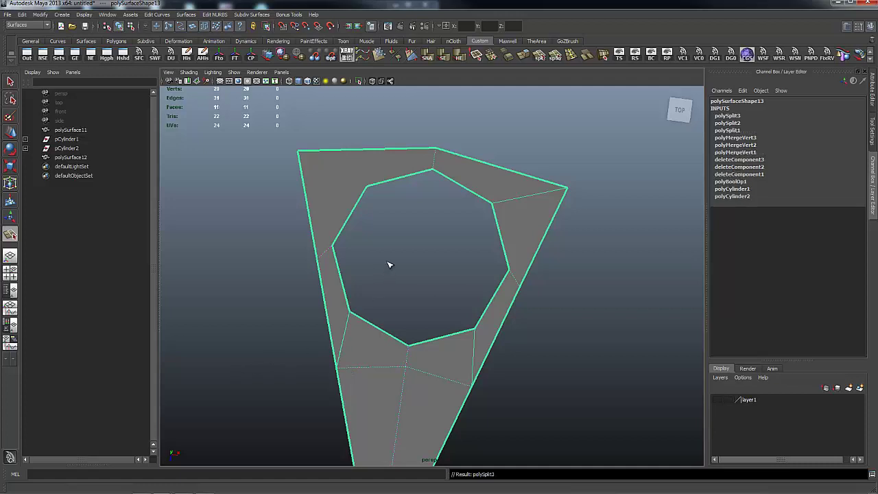
# Try to start the split tool by running the MEL command splitPolygonTool.
pyautogui.click(541, 58)
pyautogui.click(54, 475)
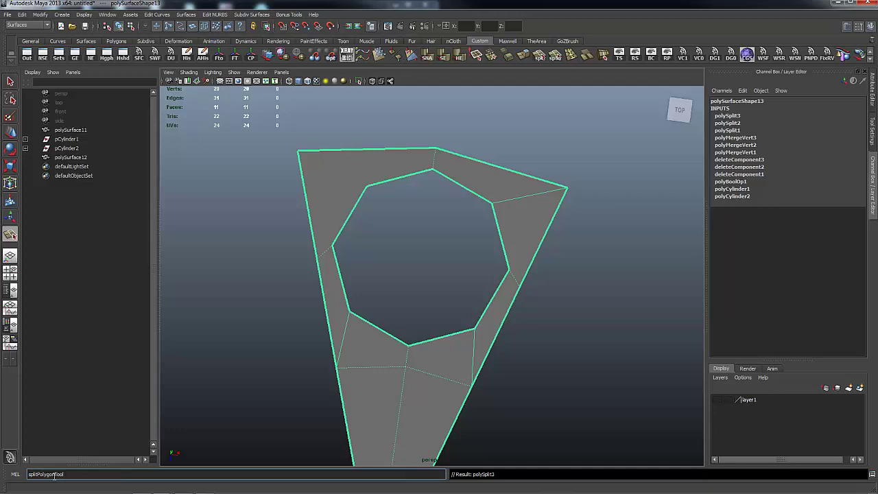
pyautogui.press('Return')
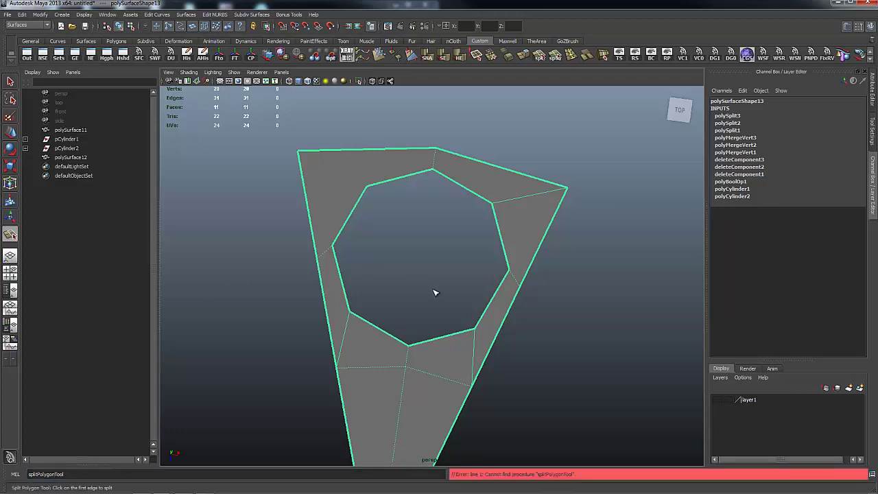
# Look up the Split Polygon Tool entry among the Custom shelf's contents in the Shelf Editor, then close the editor.
pyautogui.click(11, 62)
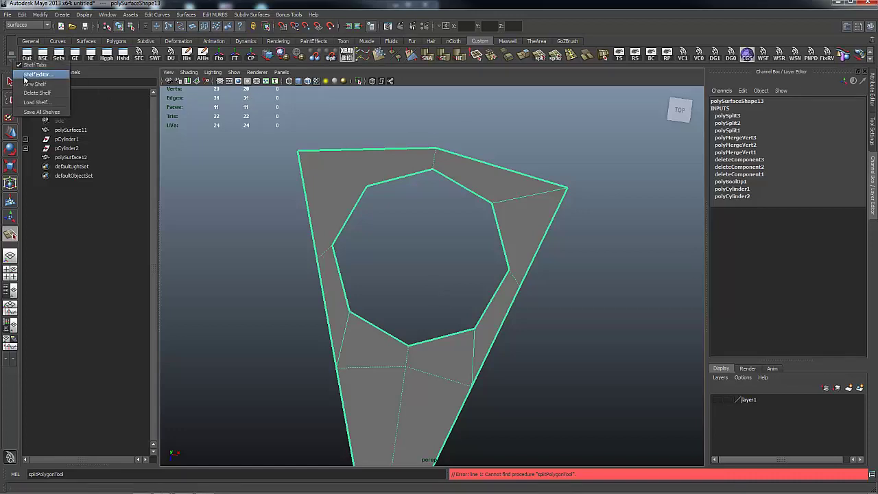
pyautogui.click(31, 74)
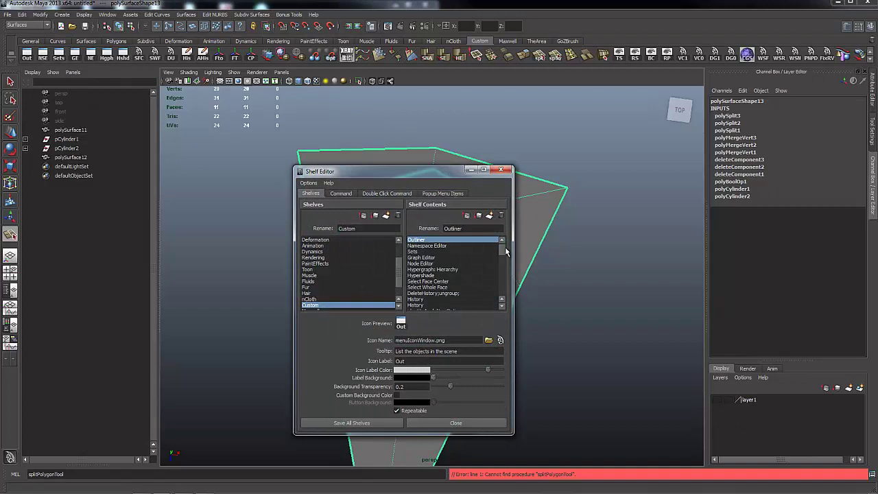
pyautogui.moveTo(501, 253); pyautogui.dragTo(502, 274)
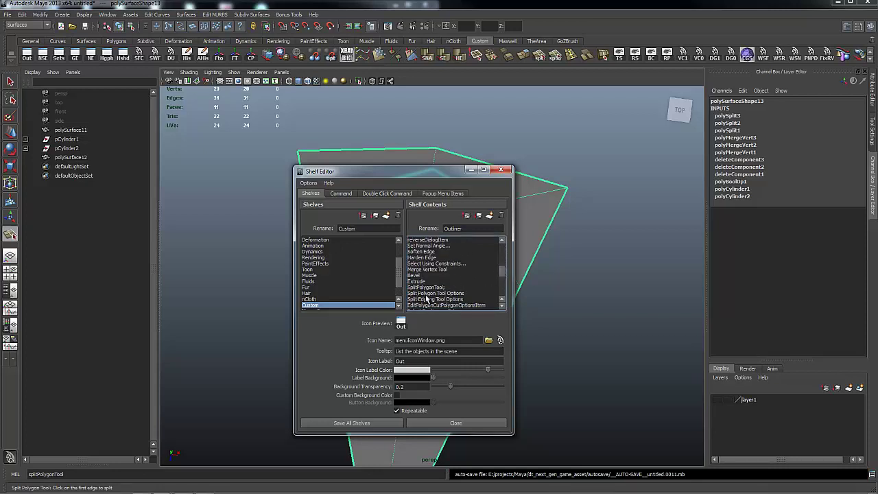
pyautogui.click(501, 170)
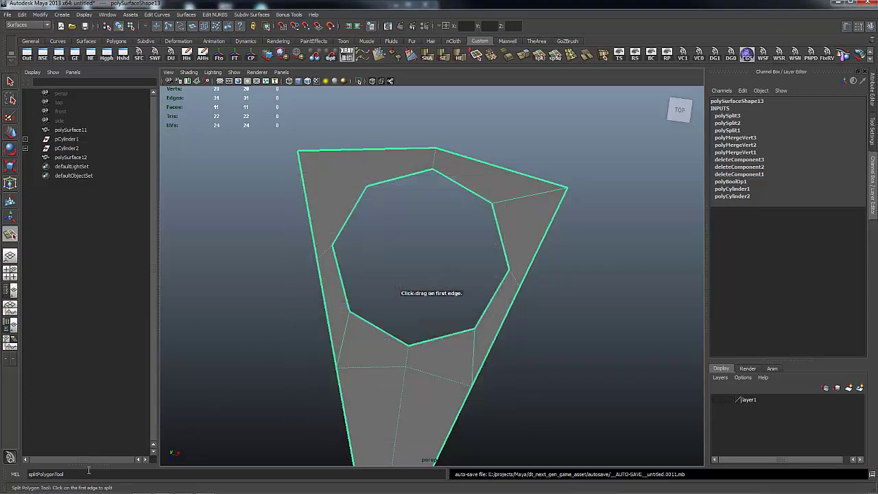
# Activate the Split Polygon Tool by running the MEL command SplitPolygonTool with a capital S.
pyautogui.click(29, 473)
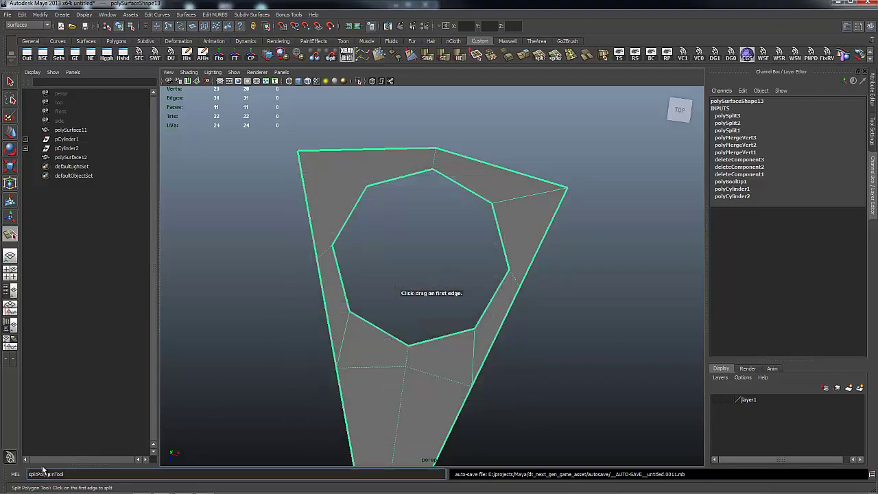
pyautogui.press('Delete')
pyautogui.write('S')
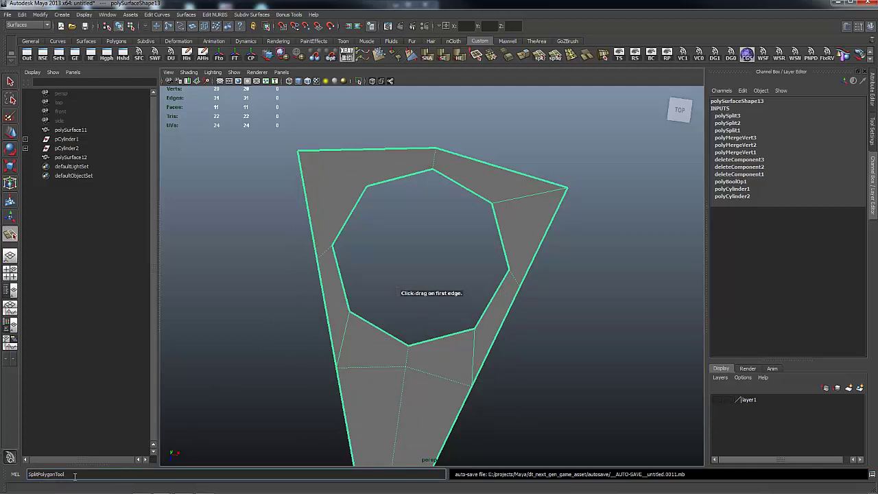
pyautogui.press('Return')
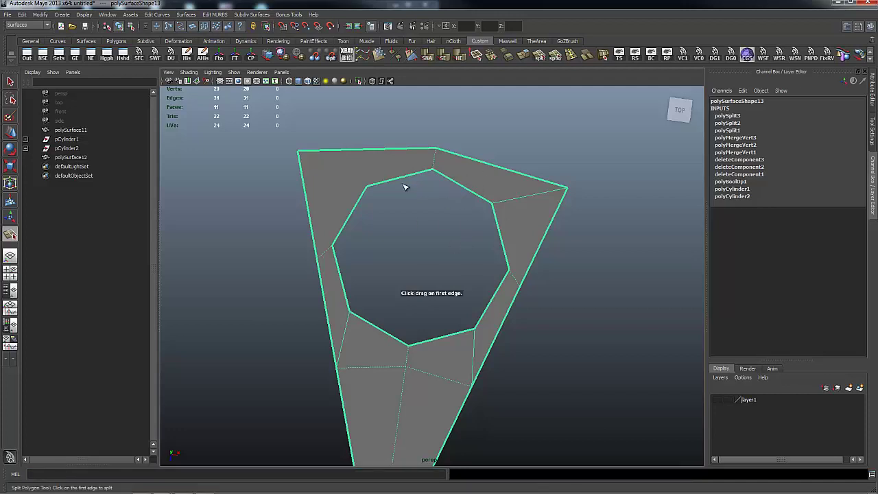
# Split the remaining undivided face beside the hole from the wedge's outer corner to the nearest free hole corner.
pyautogui.click(317, 157)
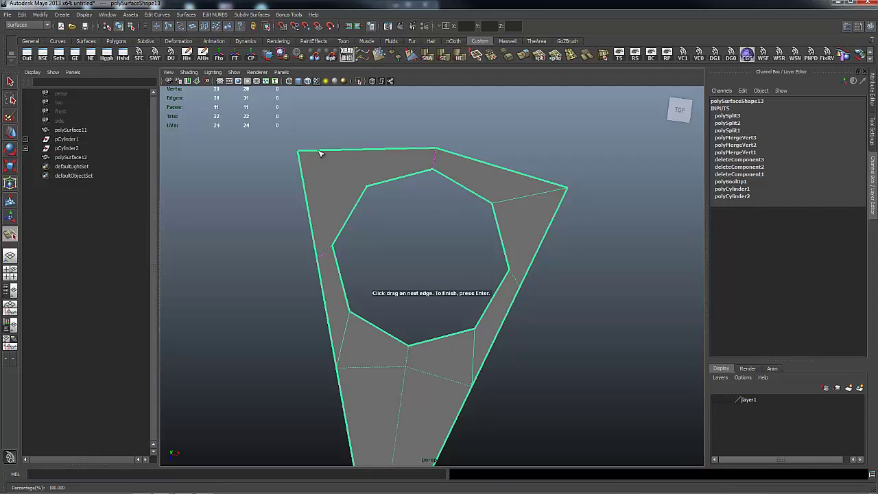
pyautogui.press('Return')
pyautogui.keyDown('alt'); pyautogui.moveTo(539, 331); pyautogui.dragTo(481, 336); pyautogui.keyUp('alt')
pyautogui.keyDown('alt'); pyautogui.moveTo(480, 336); pyautogui.dragTo(486, 302, button='middle'); pyautogui.keyUp('alt')
pyautogui.keyDown('alt'); pyautogui.moveTo(549, 370); pyautogui.dragTo(577, 343); pyautogui.keyUp('alt')
pyautogui.press('Return')
# Delete the centre edge running from the wedge's pointed tip up to the lower row of cross edges.
pyautogui.keyDown('alt'); pyautogui.moveTo(665, 291); pyautogui.dragTo(582, 326); pyautogui.keyUp('alt')
pyautogui.keyDown('alt'); pyautogui.moveTo(583, 326); pyautogui.dragTo(586, 194, button='middle'); pyautogui.keyUp('alt')
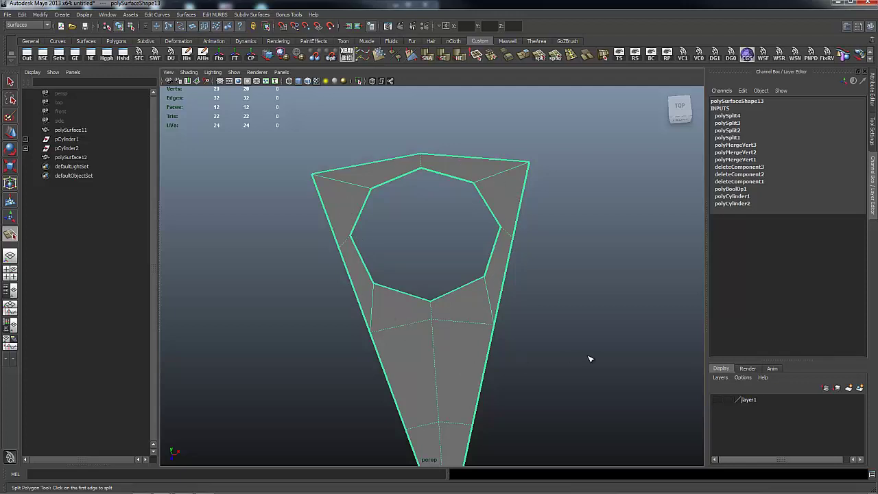
pyautogui.keyDown('alt'); pyautogui.moveTo(589, 358); pyautogui.dragTo(414, 300, button='middle'); pyautogui.keyUp('alt')
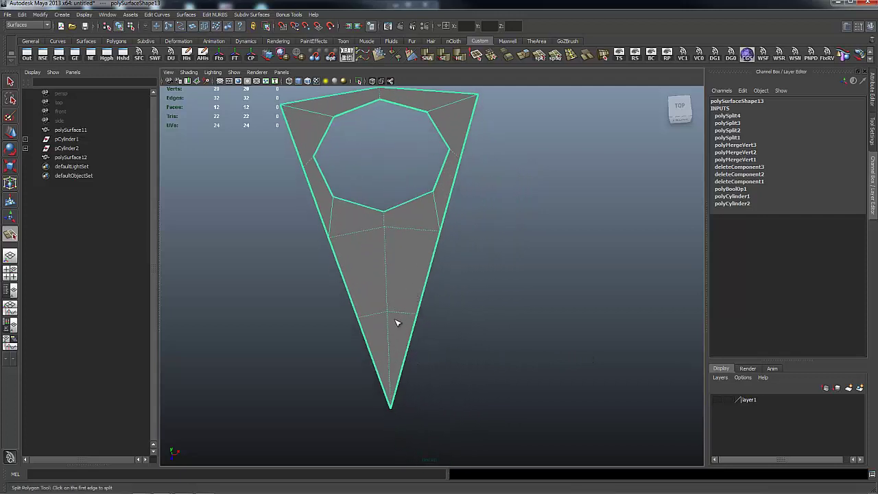
pyautogui.press('q')
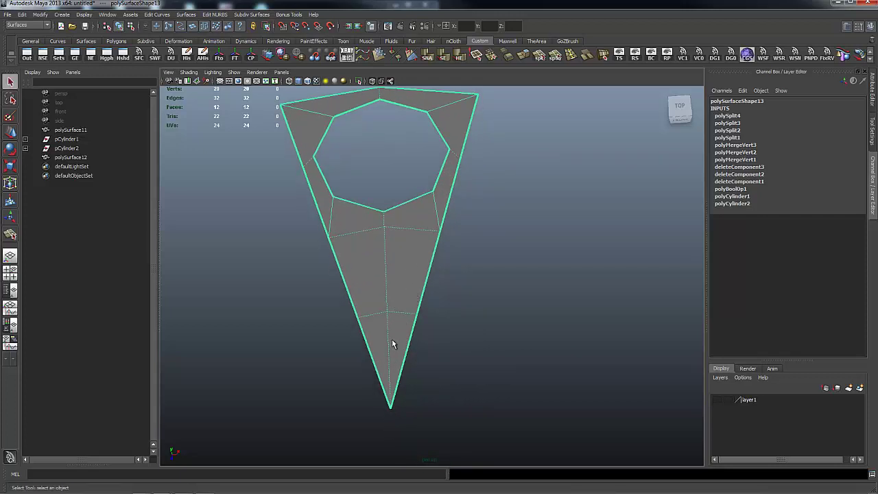
pyautogui.moveTo(392, 339)
pyautogui.mouseDown(button='right')
pyautogui.moveTo(401, 313)
pyautogui.moveTo(395, 322)
pyautogui.mouseUp(button='right')
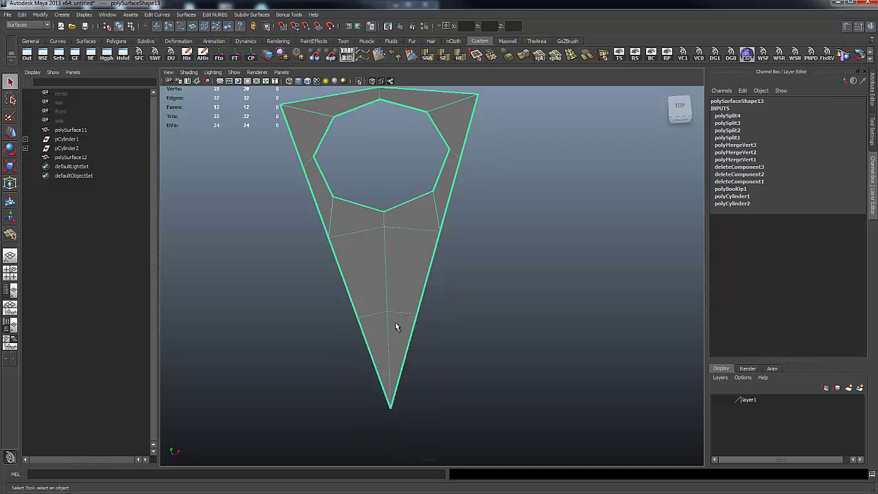
pyautogui.click(388, 339)
pyautogui.press('Delete')
# Return to object mode on the wedge and delete its construction history.
pyautogui.keyDown('alt'); pyautogui.moveTo(442, 292); pyautogui.dragTo(522, 348); pyautogui.keyUp('alt')
pyautogui.moveTo(392, 289); pyautogui.dragTo(432, 278, button='right')
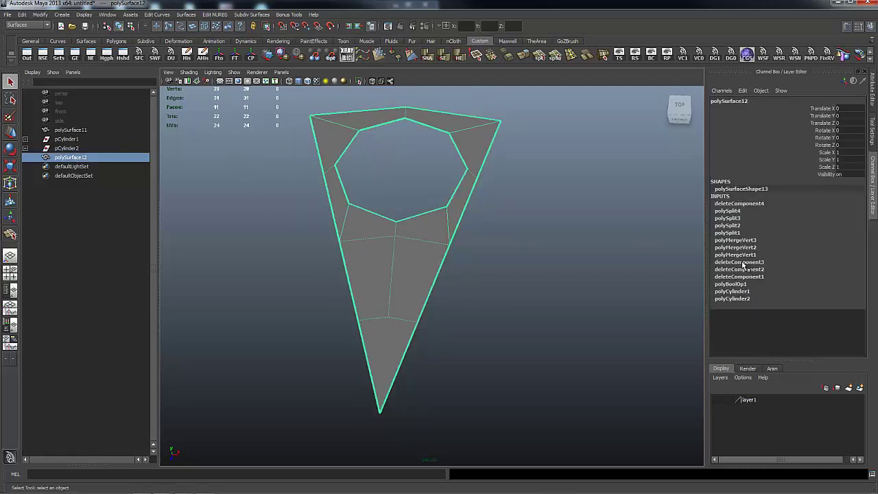
pyautogui.click(188, 57)
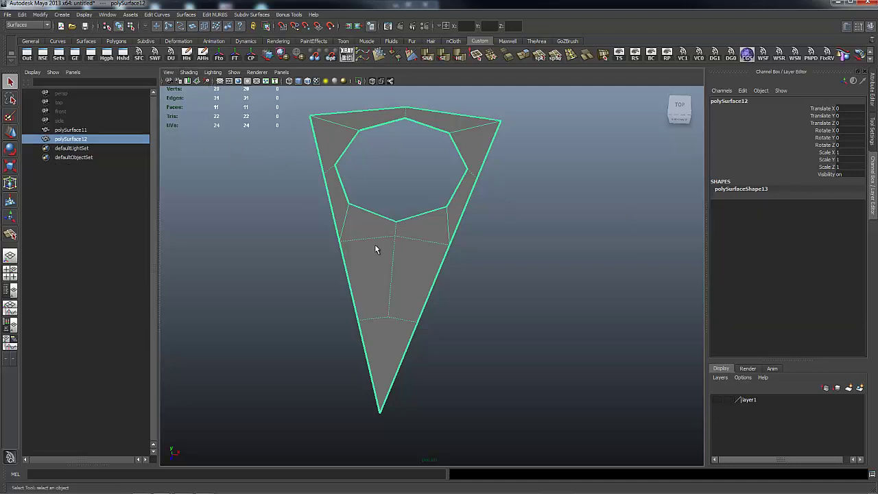
# Fill the wedge's octagonal hole with a single face using one of its border edges.
pyautogui.keyDown('alt'); pyautogui.moveTo(427, 234); pyautogui.dragTo(506, 256); pyautogui.keyUp('alt')
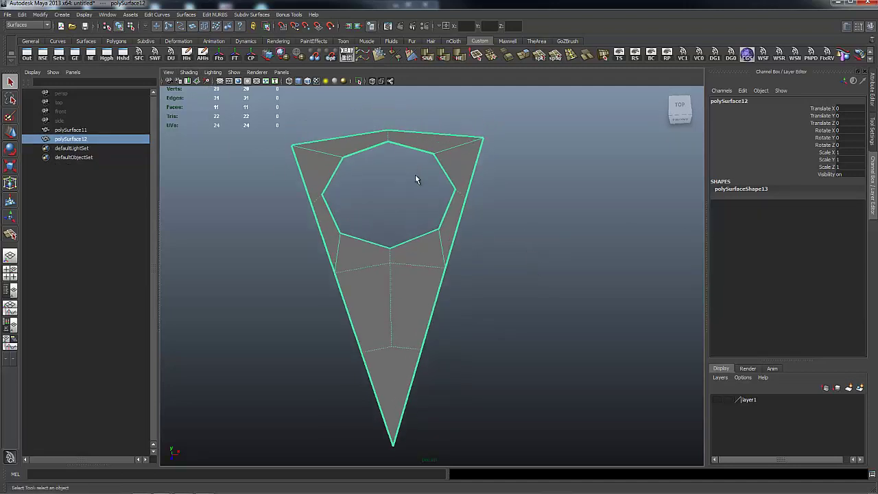
pyautogui.moveTo(449, 180); pyautogui.dragTo(447, 157, button='right')
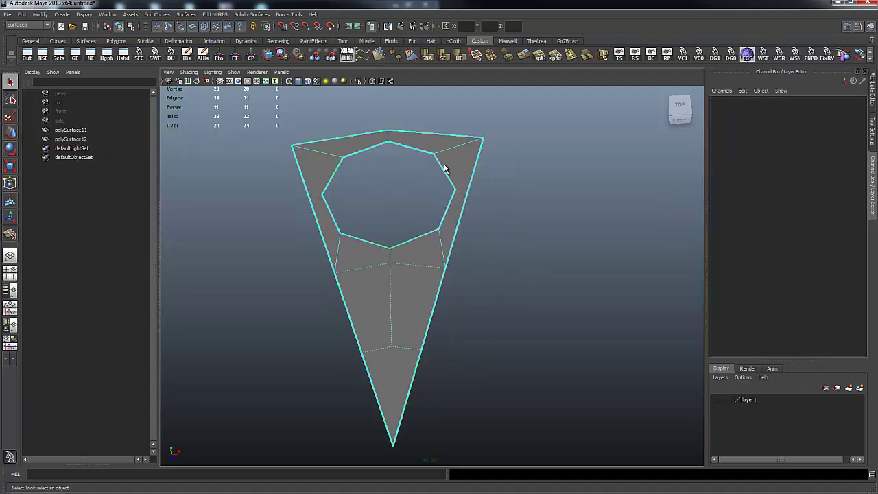
pyautogui.click(441, 166)
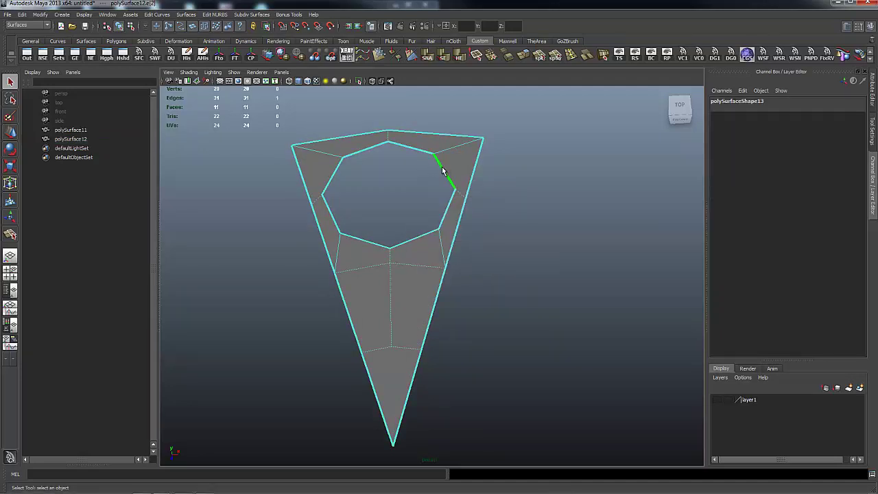
pyautogui.keyDown('shift'); pyautogui.moveTo(457, 163); pyautogui.dragTo(458, 249, button='right'); pyautogui.keyUp('shift')
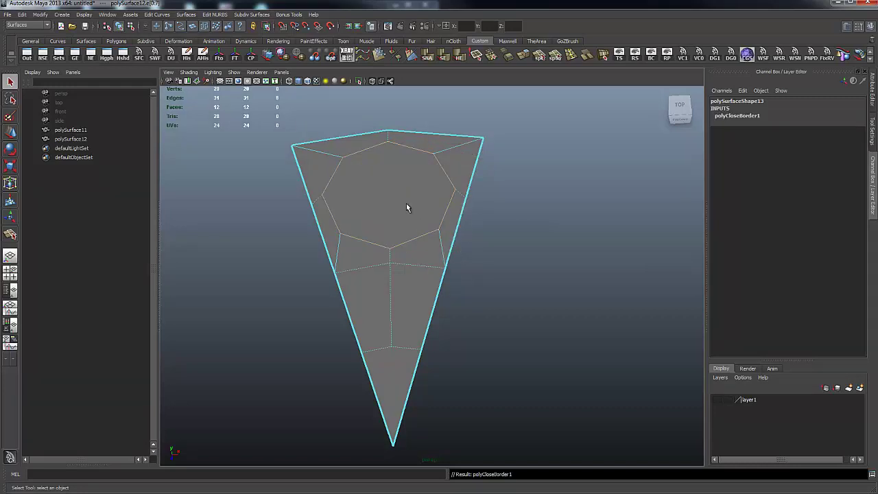
# Extrude the face filling the hole, scale it inward to about 0.95, and delete it to leave a border loop.
pyautogui.moveTo(407, 203); pyautogui.dragTo(479, 209, button='right')
pyautogui.keyDown('shift'); pyautogui.moveTo(543, 204); pyautogui.dragTo(540, 232, button='right'); pyautogui.keyUp('shift')
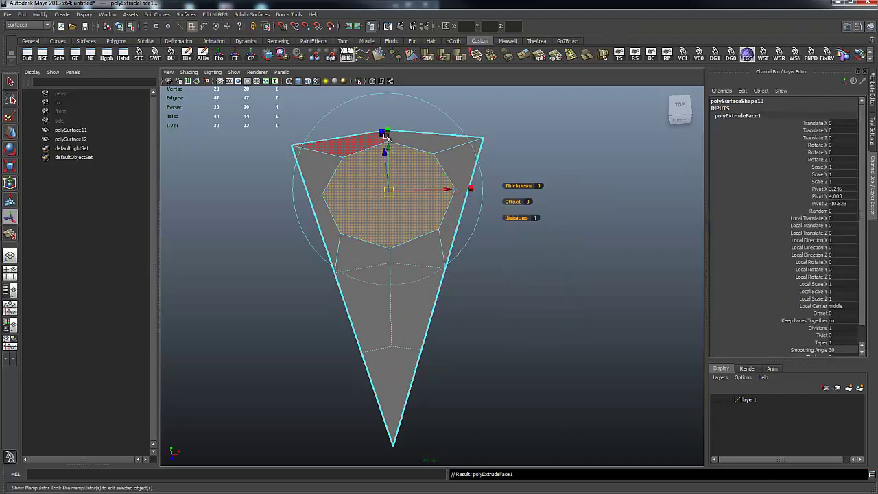
pyautogui.moveTo(390, 189); pyautogui.dragTo(388, 193)
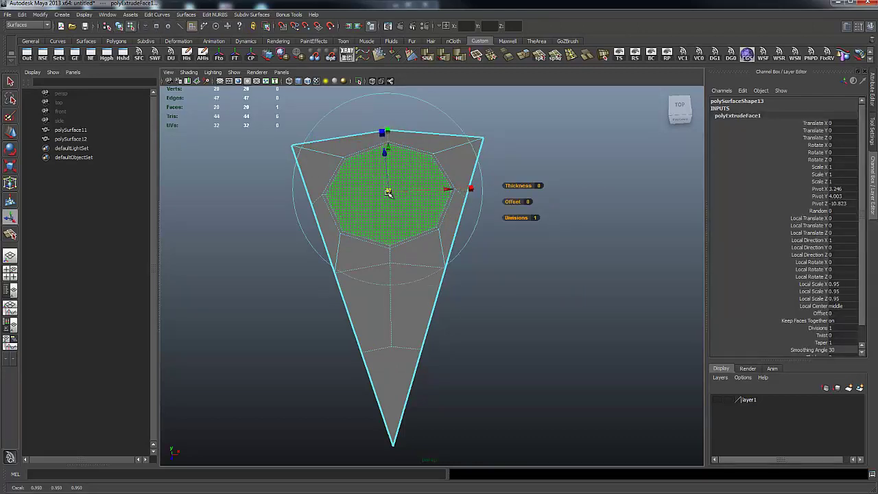
pyautogui.press('Delete')
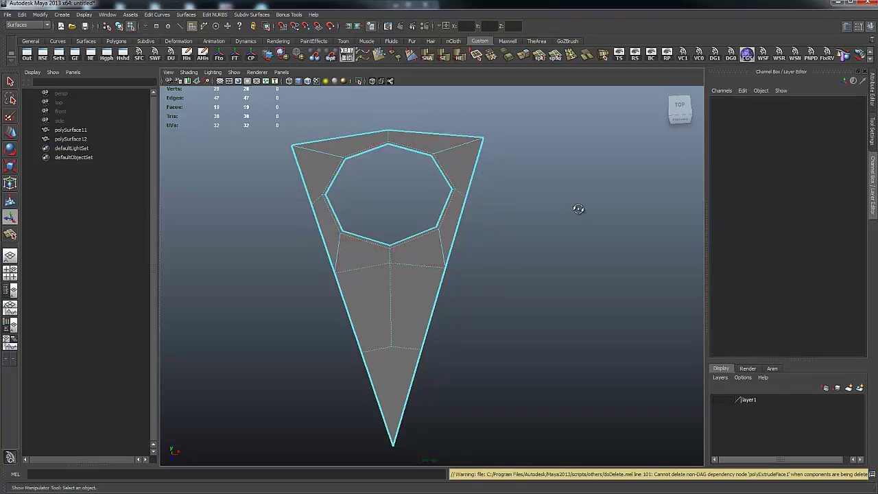
# Preview the wedge in smooth mesh display to check the hole's roundness, and return to the unsmoothed display.
pyautogui.press('3')
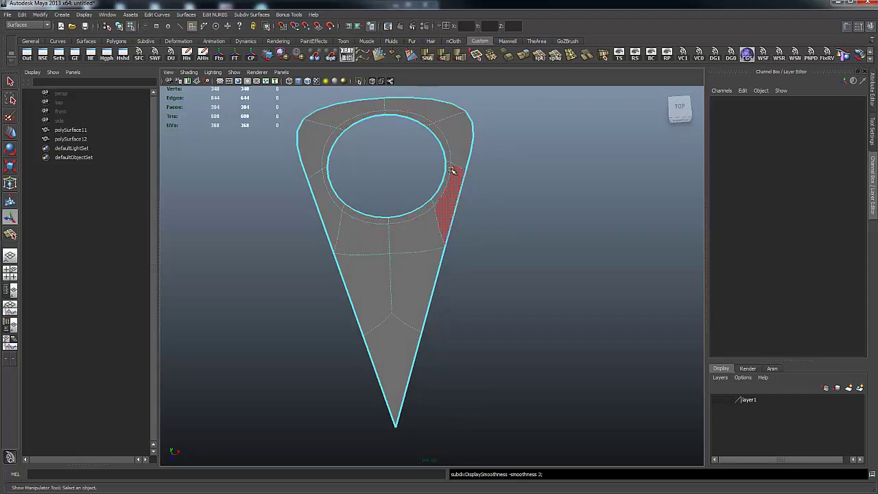
pyautogui.press('1')
pyautogui.keyDown('alt'); pyautogui.moveTo(622, 288); pyautogui.dragTo(413, 291, button='right'); pyautogui.keyUp('alt')
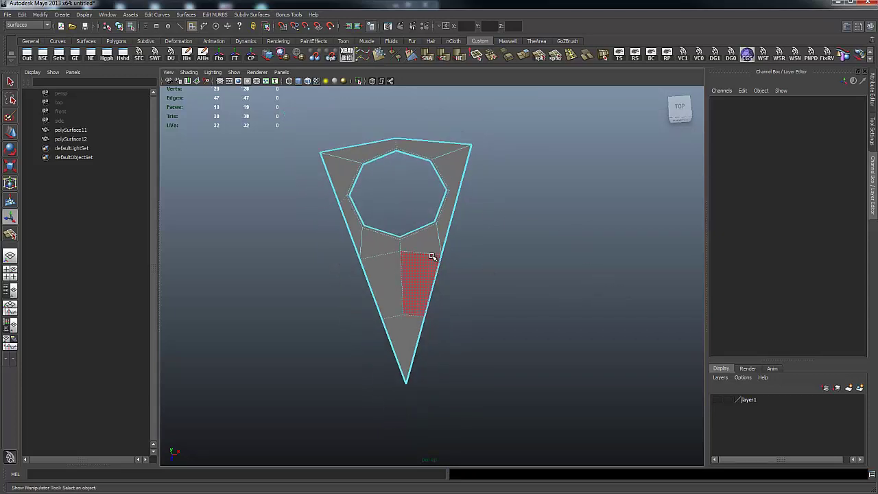
# Select the wedge as an object and snap its pivot to the vertex at its pointed tip.
pyautogui.moveTo(433, 257); pyautogui.dragTo(464, 242, button='right')
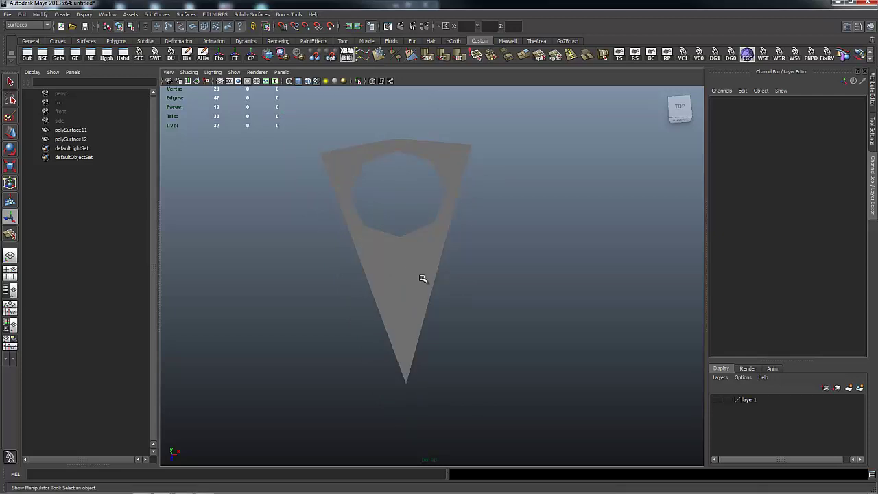
pyautogui.moveTo(448, 148); pyautogui.dragTo(453, 199)
pyautogui.keyDown('alt'); pyautogui.moveTo(529, 359); pyautogui.dragTo(528, 313); pyautogui.keyUp('alt')
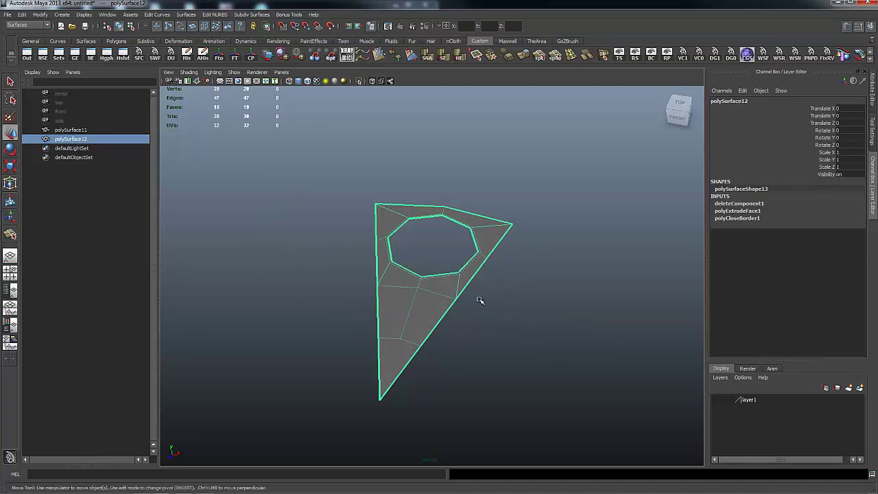
pyautogui.keyDown('alt'); pyautogui.moveTo(542, 302); pyautogui.dragTo(334, 301, button='right'); pyautogui.keyUp('alt')
pyautogui.keyDown('alt'); pyautogui.moveTo(334, 301); pyautogui.dragTo(398, 347); pyautogui.keyUp('alt')
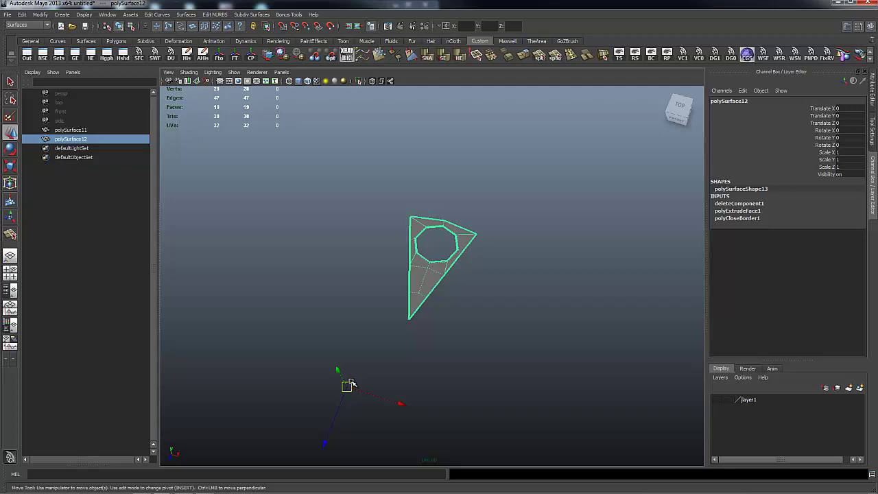
pyautogui.press('Insert')
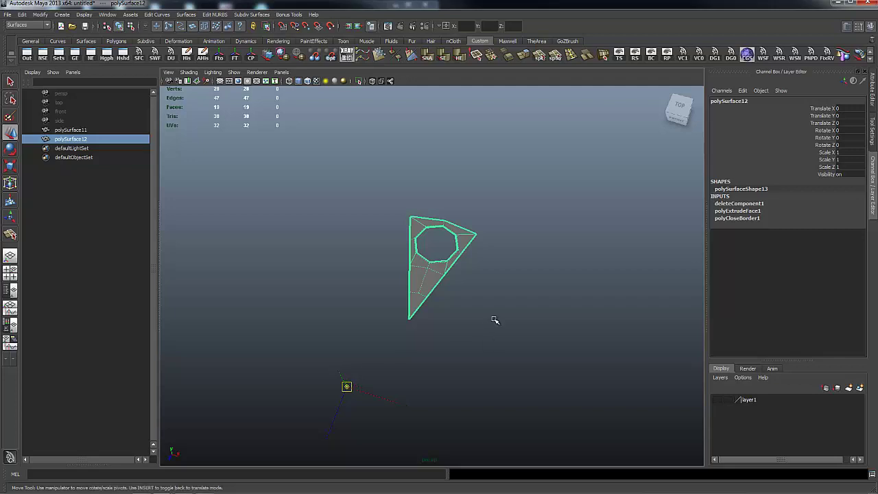
pyautogui.press('v')
pyautogui.moveTo(411, 318); pyautogui.dragTo(404, 329, button='middle')
pyautogui.scroll(-1, 469, 360)
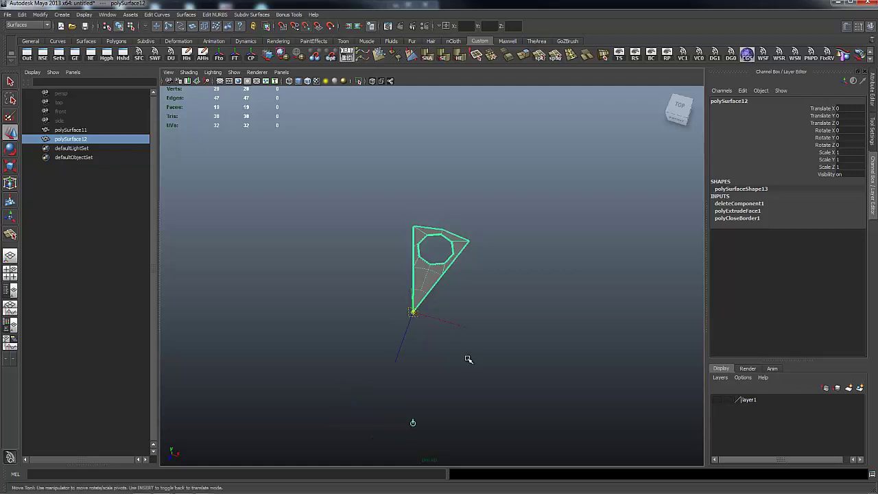
pyautogui.press('Insert')
# Duplicate the wedge in place.
pyautogui.keyDown('alt'); pyautogui.moveTo(478, 192); pyautogui.dragTo(484, 284); pyautogui.keyUp('alt')
pyautogui.keyDown('alt'); pyautogui.moveTo(484, 284); pyautogui.dragTo(691, 281, button='right'); pyautogui.keyUp('alt')
pyautogui.keyDown('alt'); pyautogui.moveTo(472, 318); pyautogui.dragTo(477, 249, button='middle'); pyautogui.keyUp('alt')
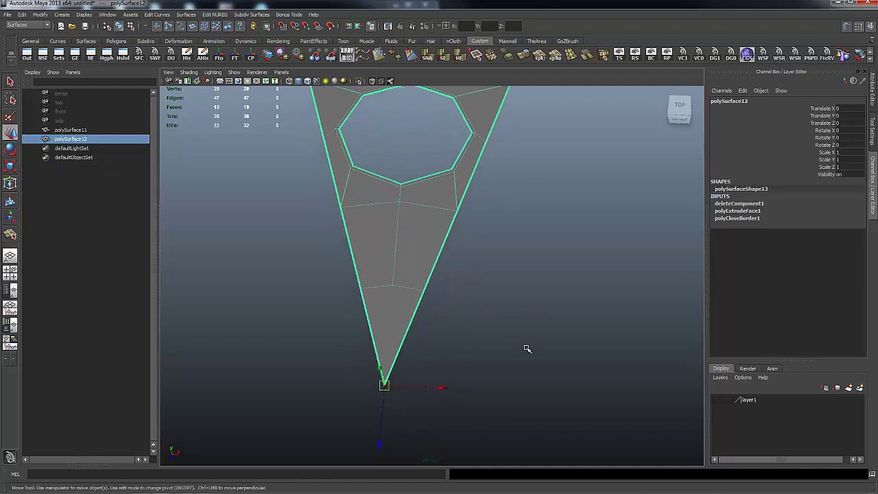
pyautogui.keyDown('alt'); pyautogui.moveTo(527, 349); pyautogui.dragTo(435, 314, button='right'); pyautogui.keyUp('alt')
pyautogui.keyDown('alt'); pyautogui.moveTo(510, 337); pyautogui.dragTo(467, 355); pyautogui.keyUp('alt')
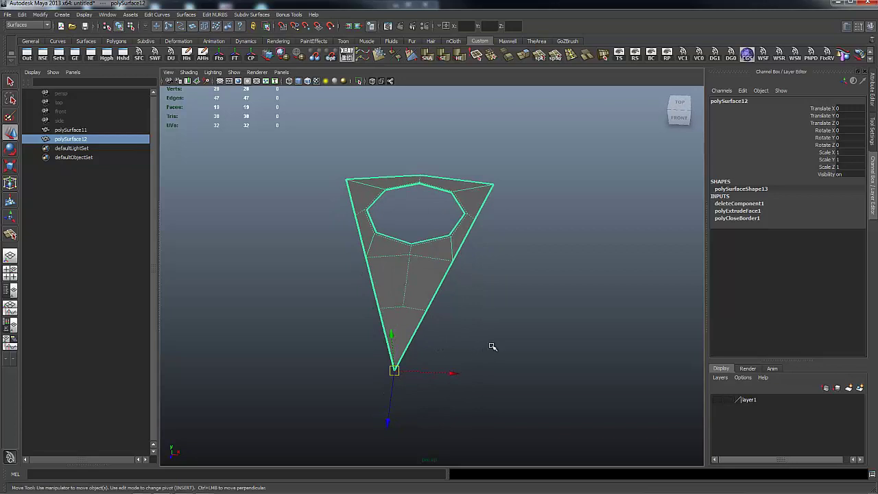
pyautogui.hotkey('ctrl', 'd')
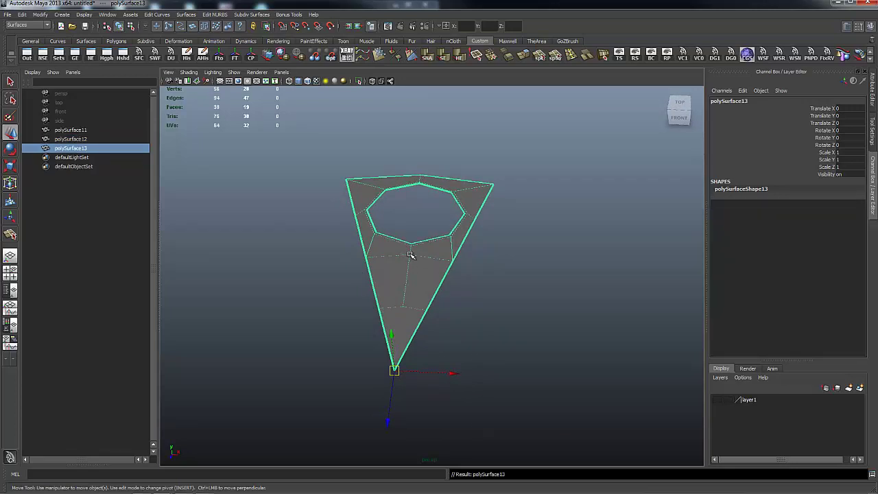
# Rotate the duplicated wedge around its tip, setting Rotate Y to -39.
pyautogui.press('e')
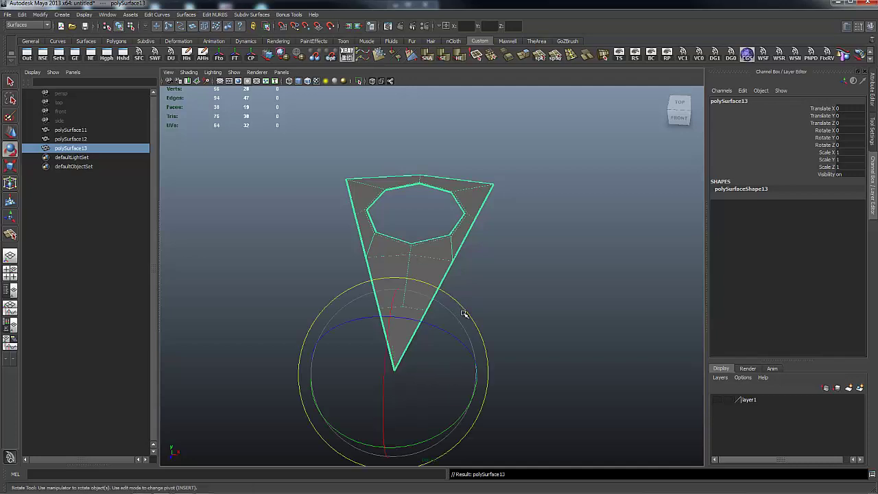
pyautogui.keyDown('alt'); pyautogui.moveTo(549, 293); pyautogui.dragTo(633, 304); pyautogui.keyUp('alt')
pyautogui.scroll(-1, 633, 304)
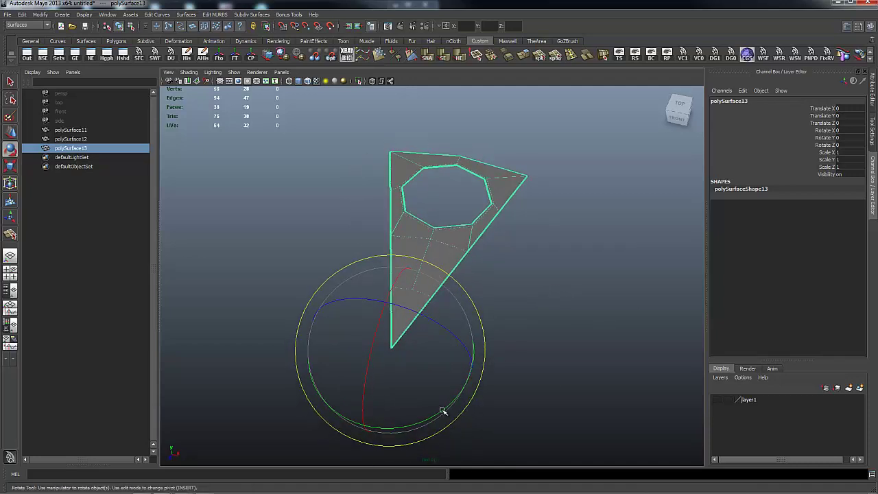
pyautogui.moveTo(443, 411); pyautogui.dragTo(421, 421)
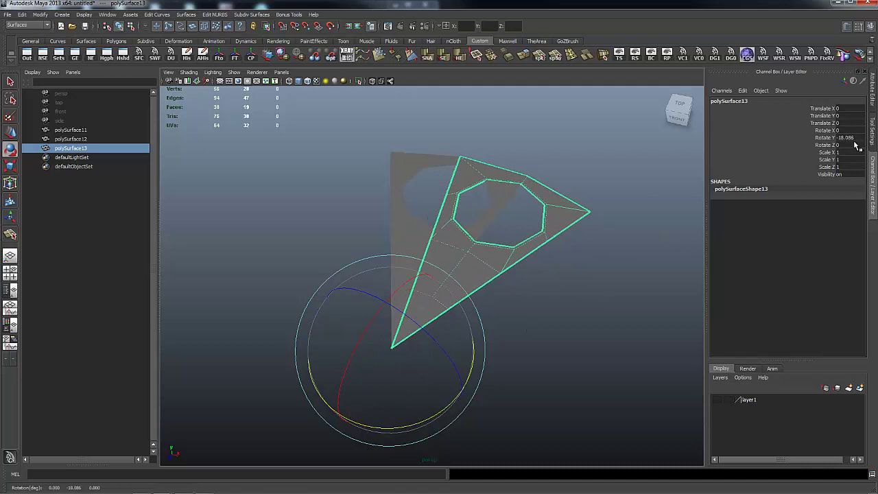
pyautogui.doubleClick(849, 138)
pyautogui.write('-30')
pyautogui.press('Return')
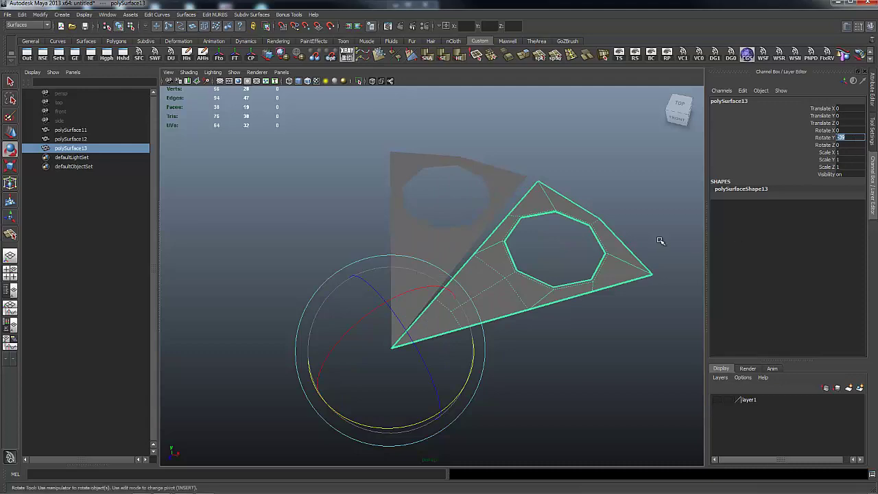
# Set the duplicated wedge's Rotate Y to -36 to align its side edge with the original wedge.
pyautogui.keyDown('alt'); pyautogui.moveTo(562, 292); pyautogui.dragTo(588, 247); pyautogui.keyUp('alt')
pyautogui.keyDown('alt'); pyautogui.moveTo(594, 247); pyautogui.dragTo(589, 298); pyautogui.keyUp('alt')
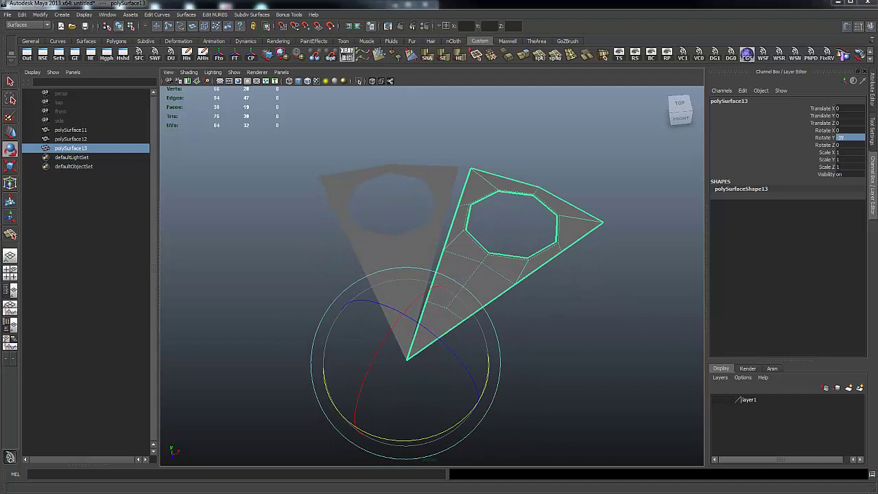
pyautogui.click(850, 138)
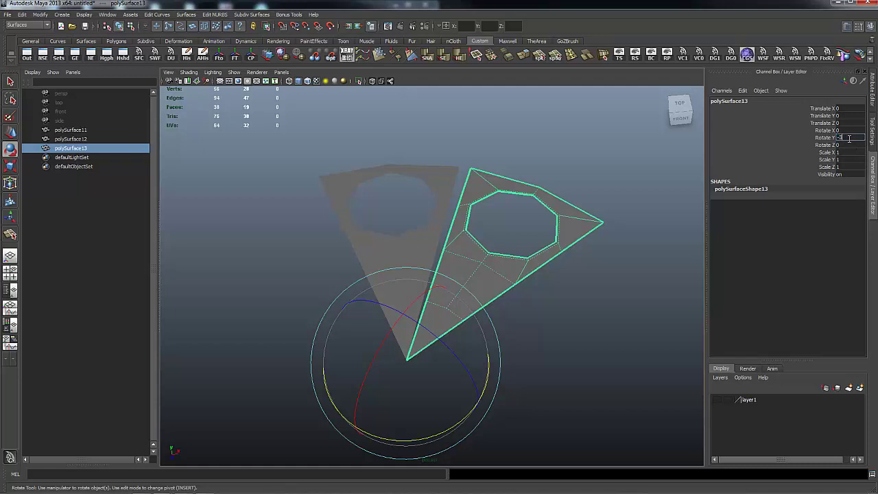
pyautogui.write('-36')
pyautogui.press('Return')
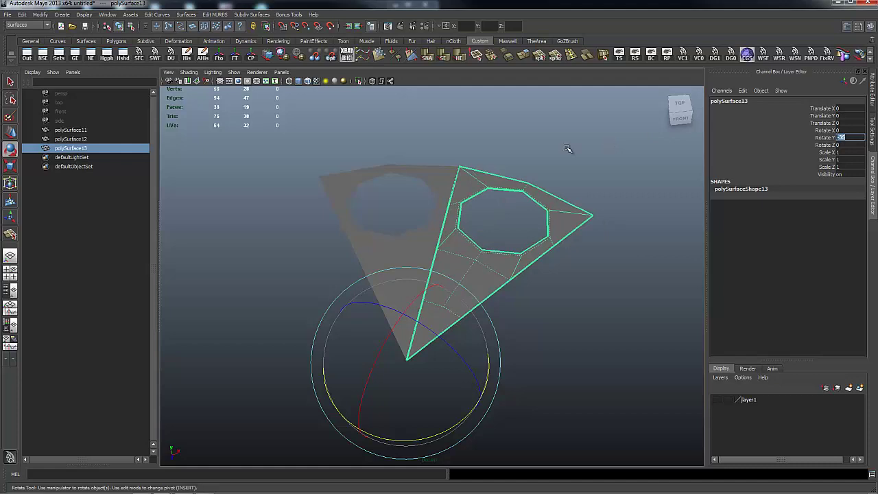
# Repeat the duplicate-and-rotate transform eight times to complete the disc with ten wedges around the shared tip.
pyautogui.hotkey('shift', 'd')
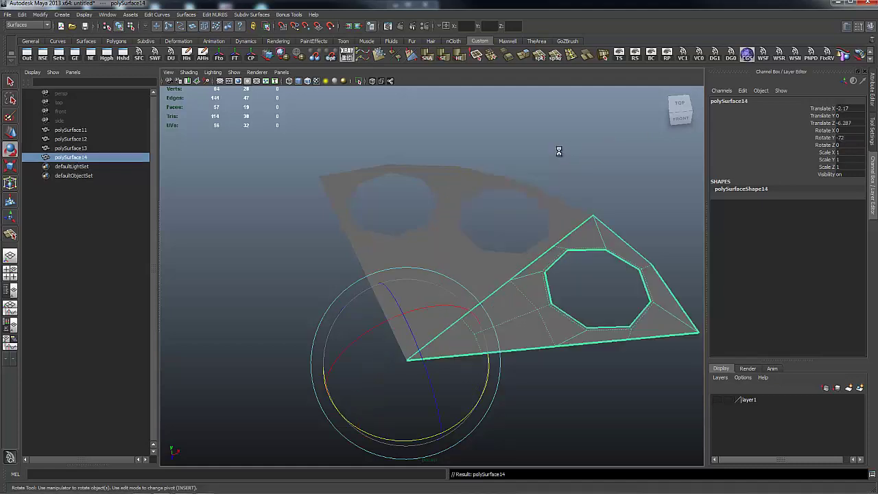
pyautogui.hotkey('shift', 'd')
pyautogui.hotkey('shift', 'd')
pyautogui.hotkey('shift', 'd')
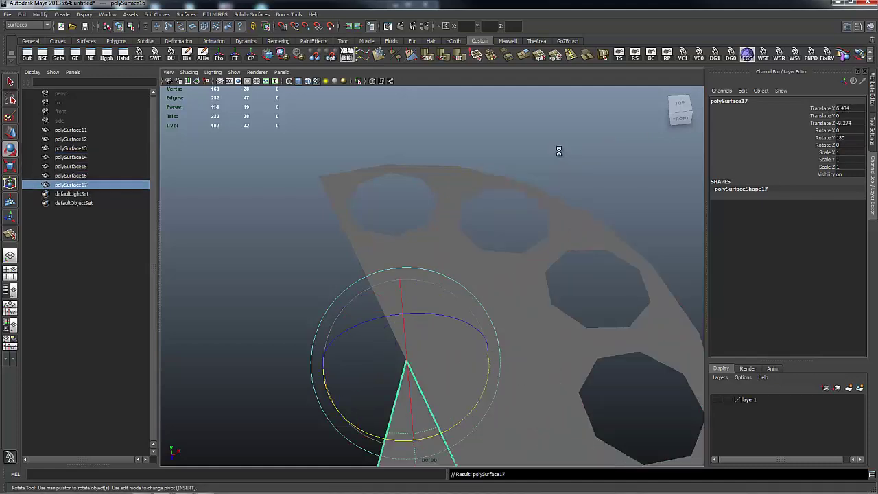
pyautogui.hotkey('shift', 'd')
pyautogui.hotkey('shift', 'd')
pyautogui.hotkey('shift', 'd')
pyautogui.hotkey('shift', 'd')
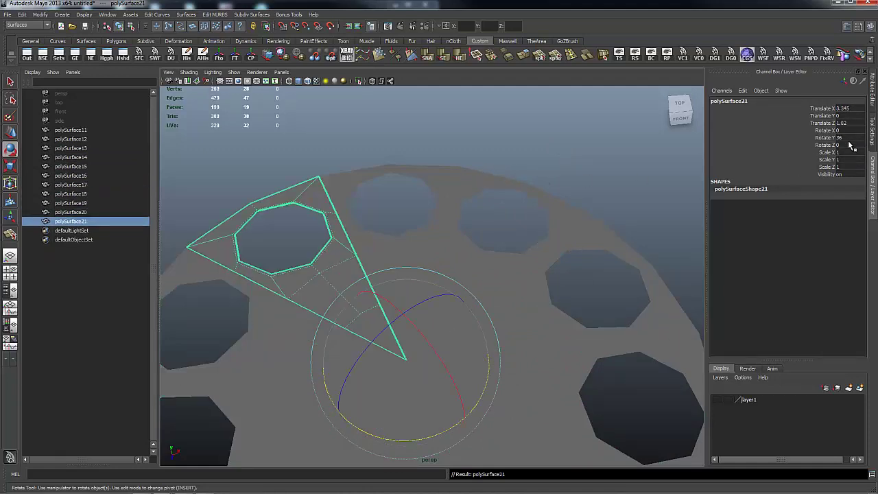
pyautogui.keyDown('alt'); pyautogui.moveTo(621, 240); pyautogui.dragTo(371, 267, button='right'); pyautogui.keyUp('alt')
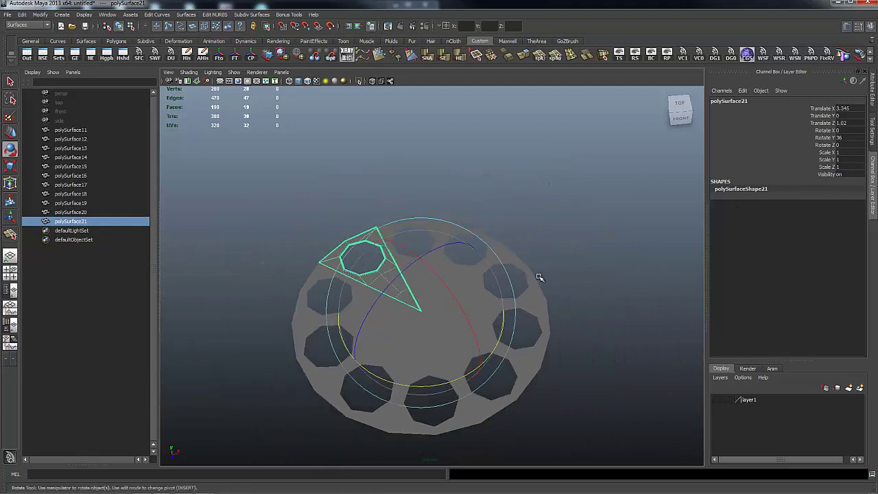
pyautogui.keyDown('alt'); pyautogui.moveTo(538, 277); pyautogui.dragTo(530, 306); pyautogui.keyUp('alt')
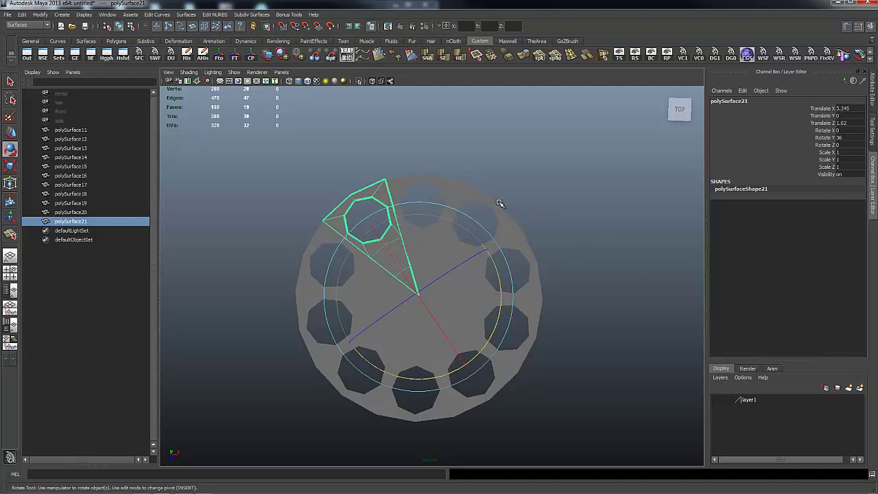
# Select all ten wedges and combine them into a single polygon object.
pyautogui.press('q')
pyautogui.scroll(-2, 570, 255)
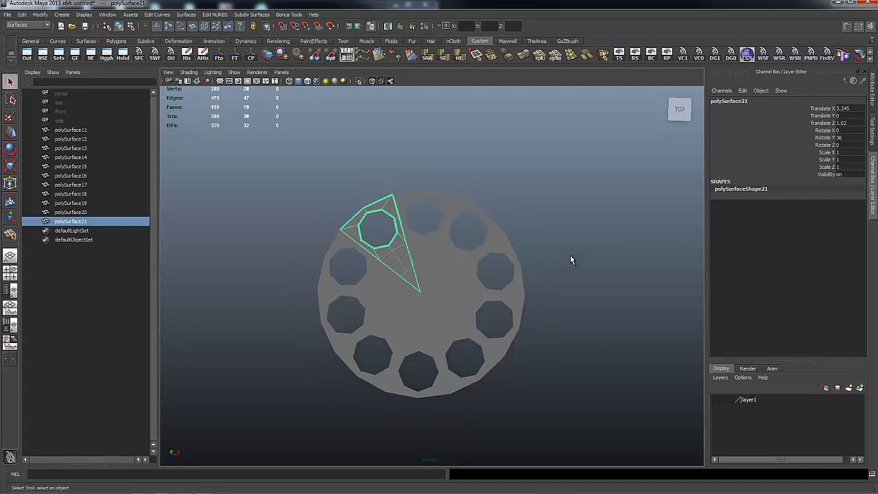
pyautogui.moveTo(571, 256)
pyautogui.keyDown('alt'); pyautogui.mouseDown()
pyautogui.moveTo(567, 231)
pyautogui.moveTo(568, 243)
pyautogui.mouseUp(); pyautogui.keyUp('alt')
pyautogui.moveTo(304, 184); pyautogui.dragTo(549, 443)
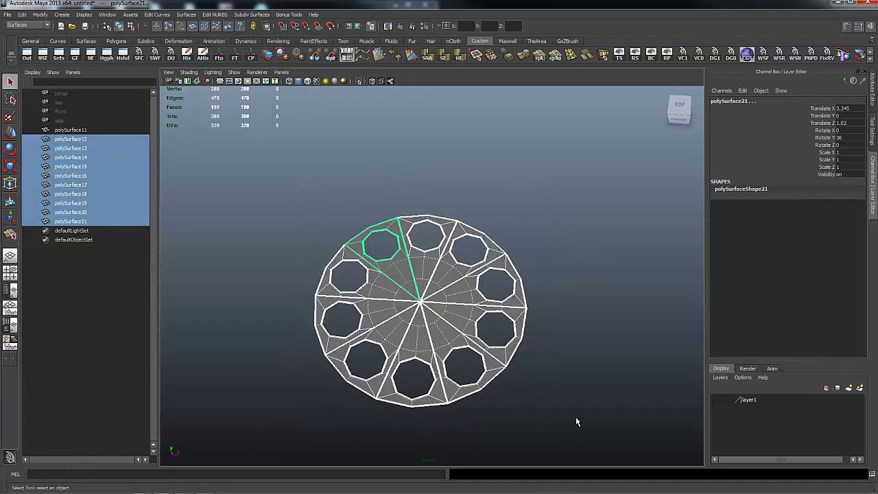
pyautogui.keyDown('alt'); pyautogui.moveTo(608, 298); pyautogui.dragTo(396, 237); pyautogui.keyUp('alt')
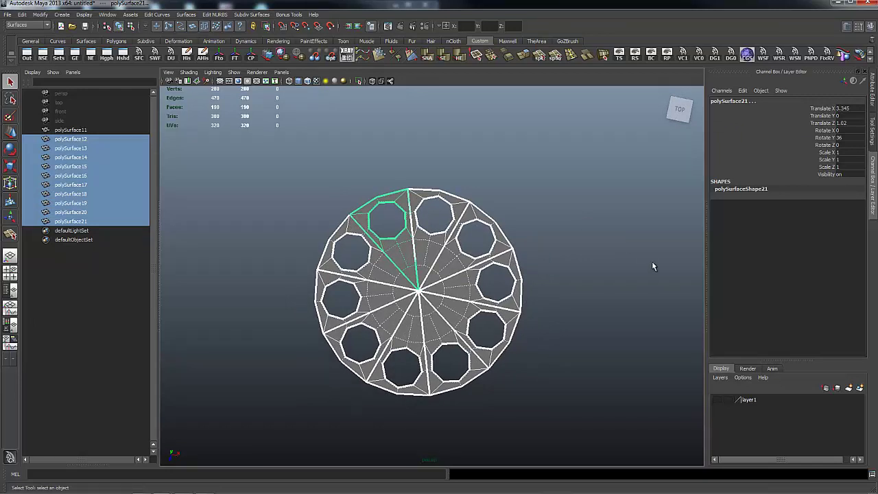
pyautogui.keyDown('shift'); pyautogui.rightClick(575, 196); pyautogui.keyUp('shift')
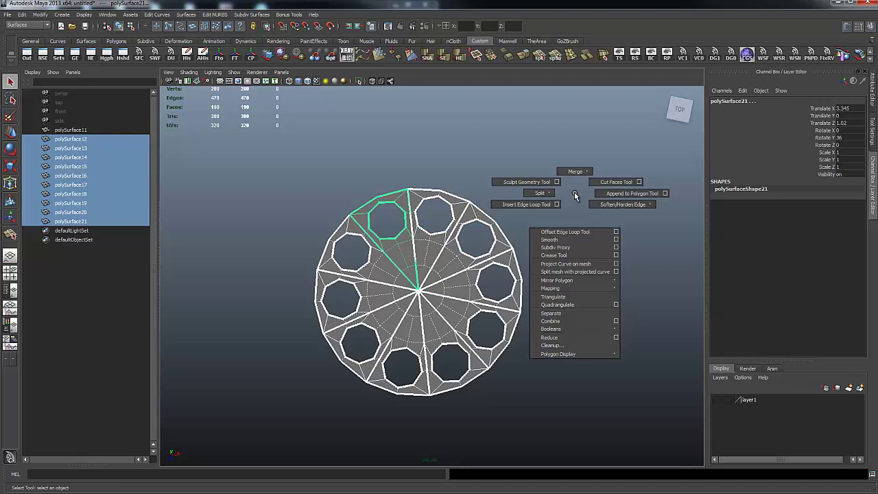
pyautogui.click(564, 321)
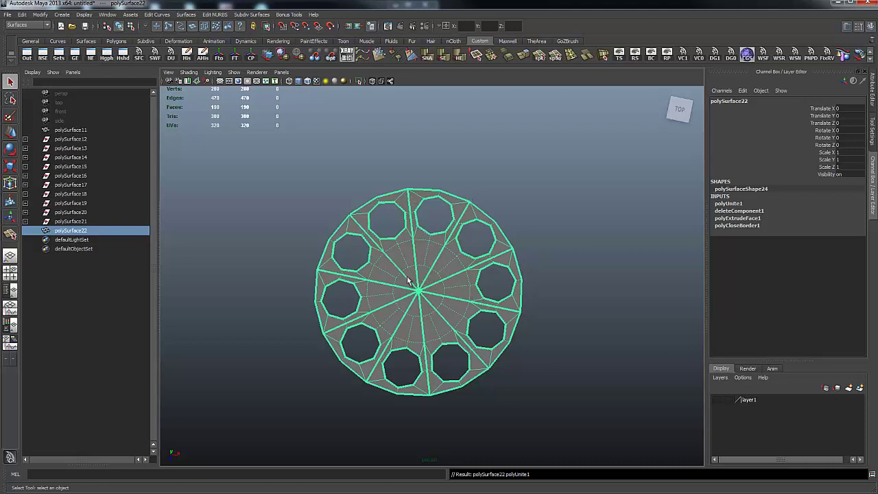
# Select all vertices of the combined disc and merge the overlapping ones along the wedge seams.
pyautogui.keyDown('shift'); pyautogui.rightClick(441, 264); pyautogui.keyUp('shift')
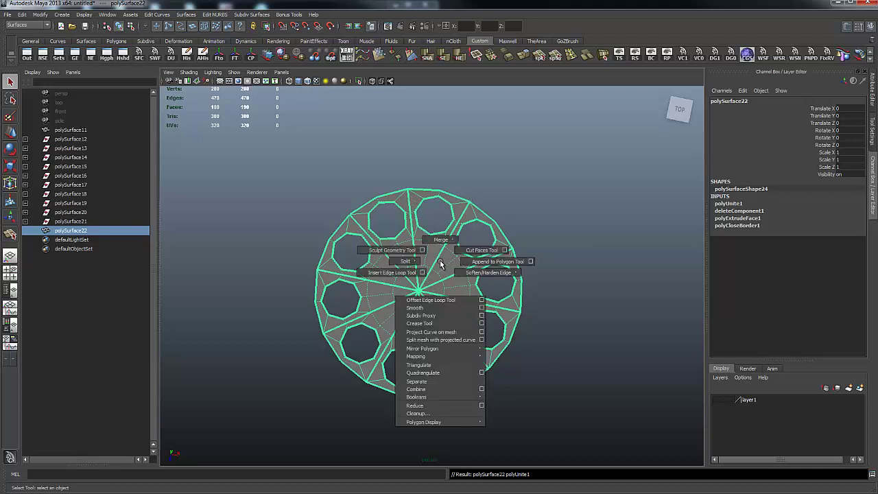
pyautogui.rightClick(441, 264)
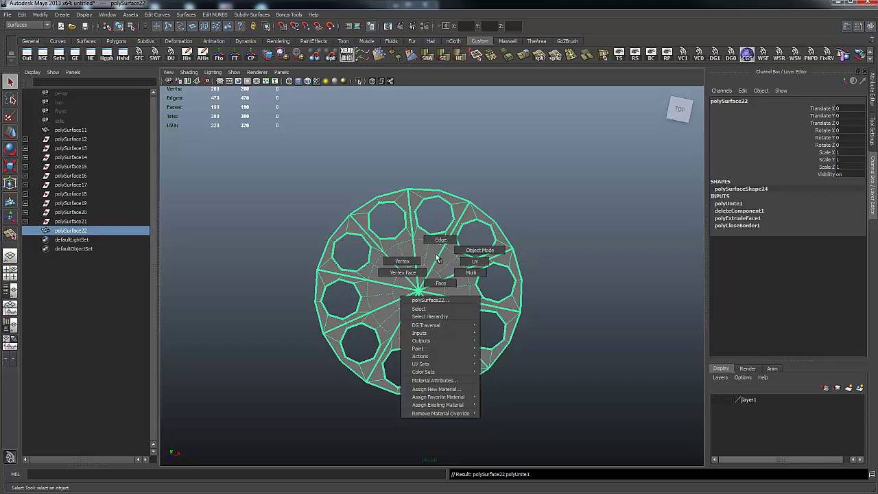
pyautogui.click(402, 261)
pyautogui.moveTo(277, 168); pyautogui.dragTo(617, 447)
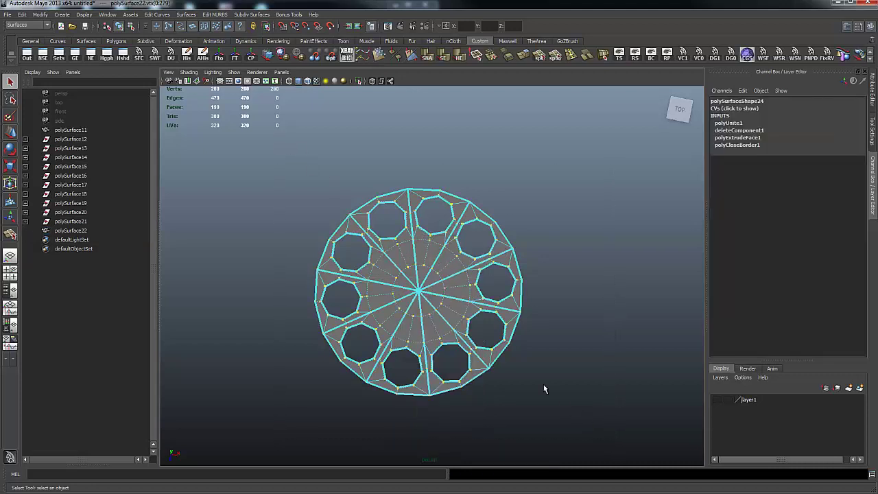
pyautogui.keyDown('shift'); pyautogui.moveTo(446, 300); pyautogui.dragTo(486, 266, button='right'); pyautogui.keyUp('shift')
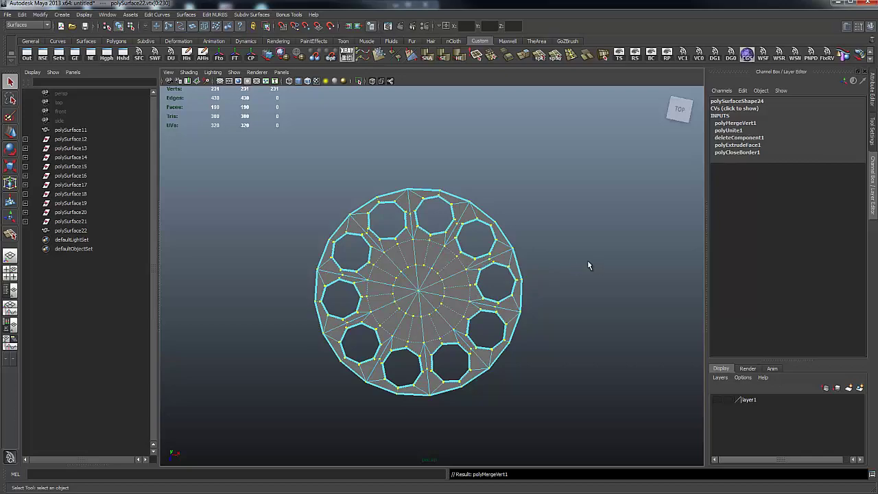
# Examine the merged disc's topology around the centre, the holes and the outer rim.
pyautogui.keyDown('alt'); pyautogui.moveTo(567, 237); pyautogui.dragTo(508, 234); pyautogui.keyUp('alt')
pyautogui.keyDown('alt'); pyautogui.moveTo(379, 254); pyautogui.dragTo(641, 274, button='right'); pyautogui.keyUp('alt')
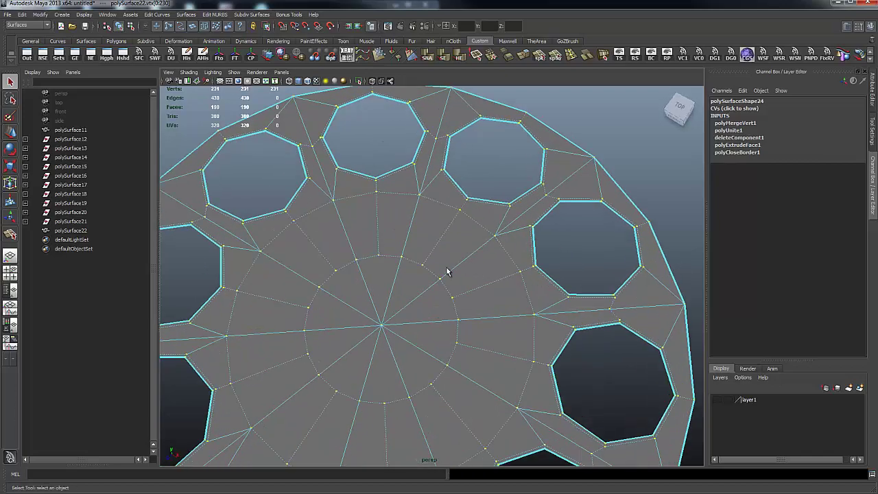
pyautogui.keyDown('alt'); pyautogui.moveTo(562, 284); pyautogui.dragTo(474, 287, button='right'); pyautogui.keyUp('alt')
pyautogui.keyDown('alt'); pyautogui.moveTo(480, 295); pyautogui.dragTo(496, 276); pyautogui.keyUp('alt')
pyautogui.keyDown('alt'); pyautogui.moveTo(487, 276); pyautogui.dragTo(610, 251, button='right'); pyautogui.keyUp('alt')
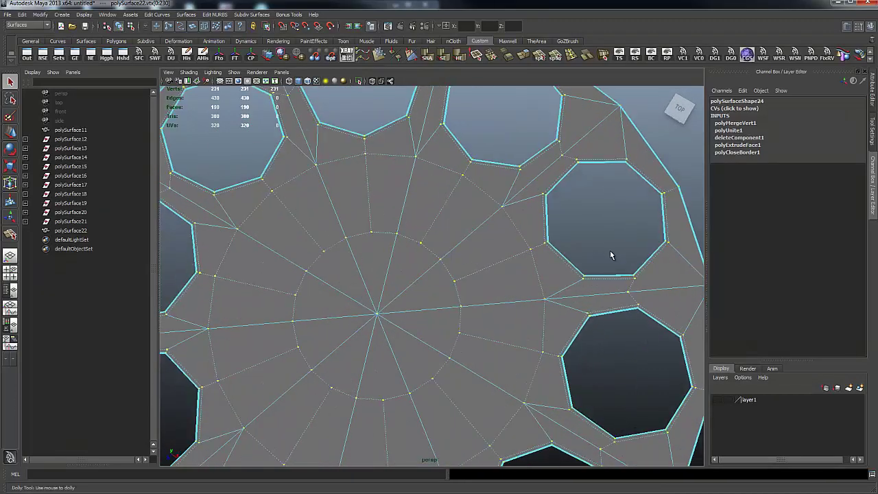
pyautogui.keyDown('alt'); pyautogui.moveTo(501, 322); pyautogui.dragTo(453, 353, button='middle'); pyautogui.keyUp('alt')
pyautogui.keyDown('alt'); pyautogui.moveTo(453, 353); pyautogui.dragTo(540, 246, button='right'); pyautogui.keyUp('alt')
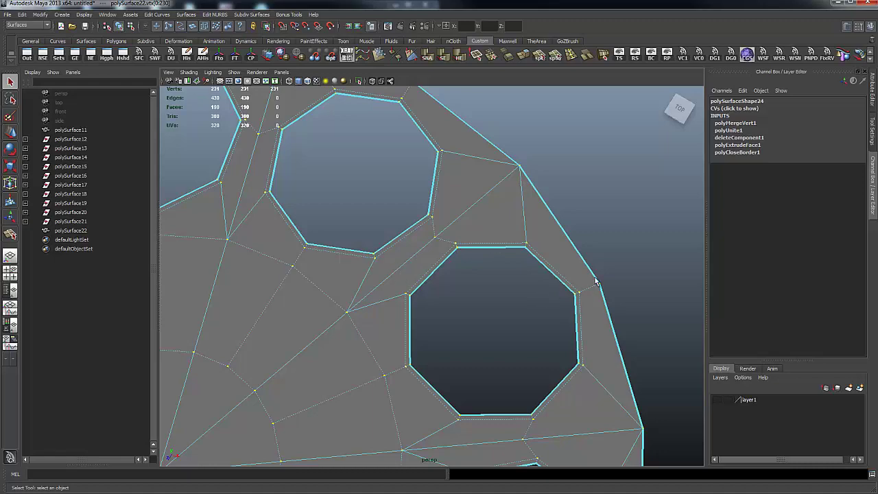
pyautogui.scroll(-8, 596, 282)
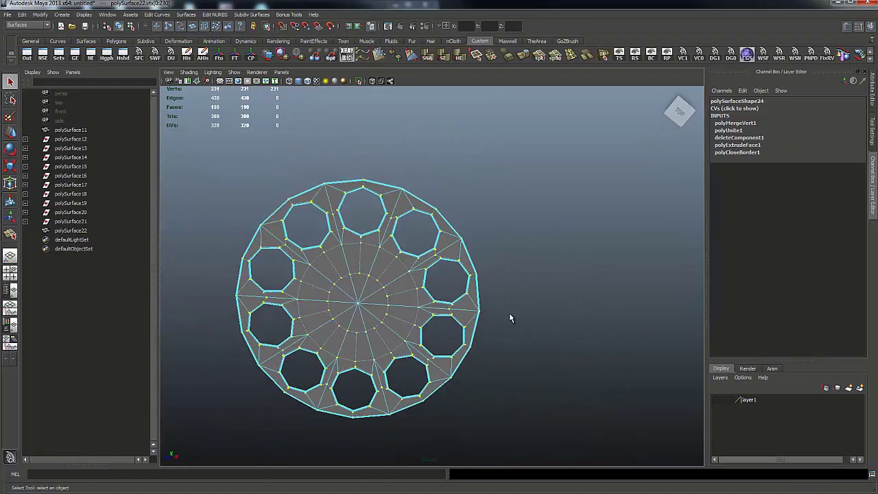
pyautogui.keyDown('alt'); pyautogui.moveTo(510, 318); pyautogui.dragTo(495, 309); pyautogui.keyUp('alt')
# Return the disc to object mode and apply Extrude to all its faces, with the manipulator aligned to the world axes.
pyautogui.moveTo(378, 317); pyautogui.dragTo(409, 305, button='right')
pyautogui.keyDown('alt'); pyautogui.moveTo(456, 401); pyautogui.dragTo(542, 365); pyautogui.keyUp('alt')
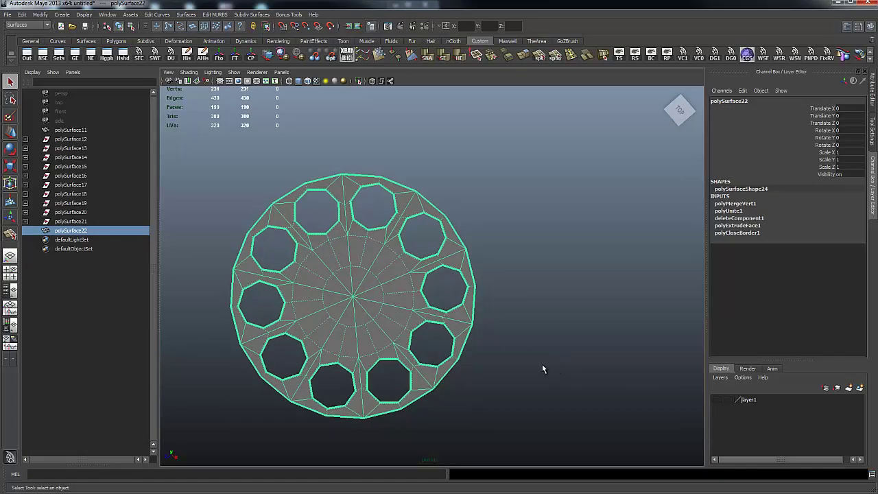
pyautogui.keyDown('alt'); pyautogui.moveTo(542, 365); pyautogui.dragTo(558, 298, button='middle'); pyautogui.keyUp('alt')
pyautogui.keyDown('alt'); pyautogui.moveTo(493, 307); pyautogui.dragTo(495, 289); pyautogui.keyUp('alt')
pyautogui.keyDown('alt'); pyautogui.moveTo(427, 310); pyautogui.dragTo(582, 287, button='right'); pyautogui.keyUp('alt')
pyautogui.press('space')
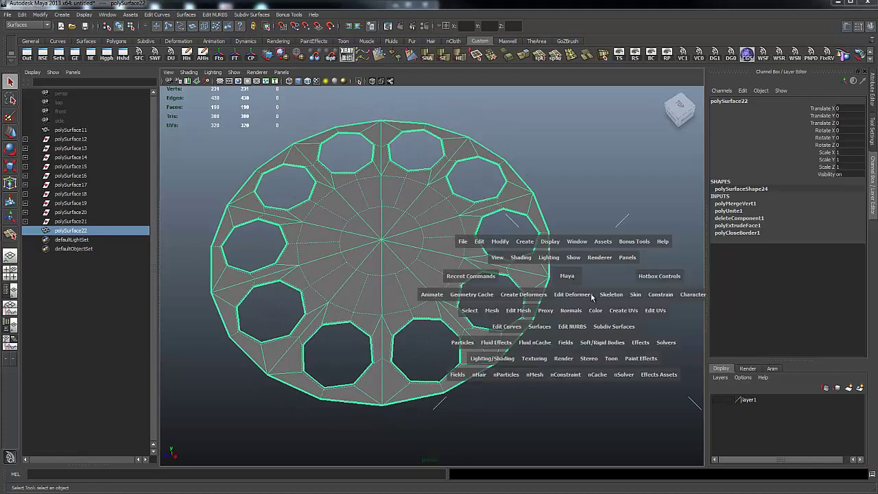
pyautogui.click(524, 315)
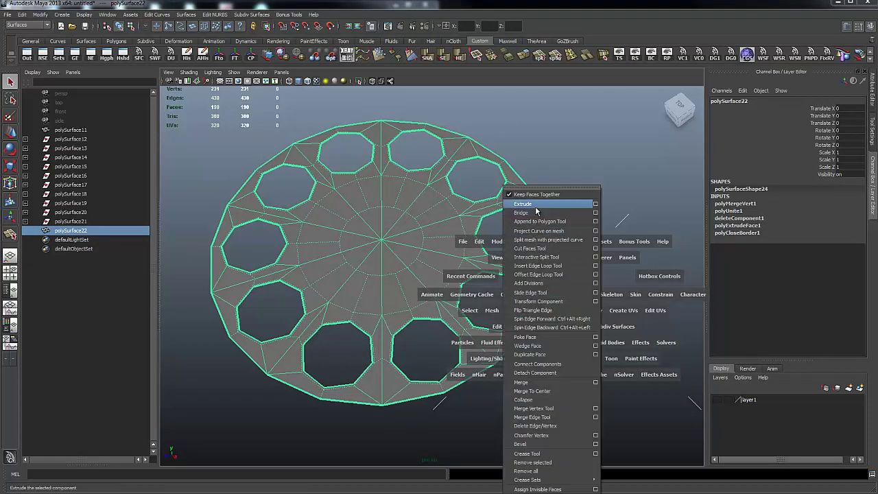
pyautogui.click(535, 205)
pyautogui.keyDown('alt'); pyautogui.moveTo(674, 275); pyautogui.dragTo(530, 265, button='right'); pyautogui.keyUp('alt')
pyautogui.click(523, 139)
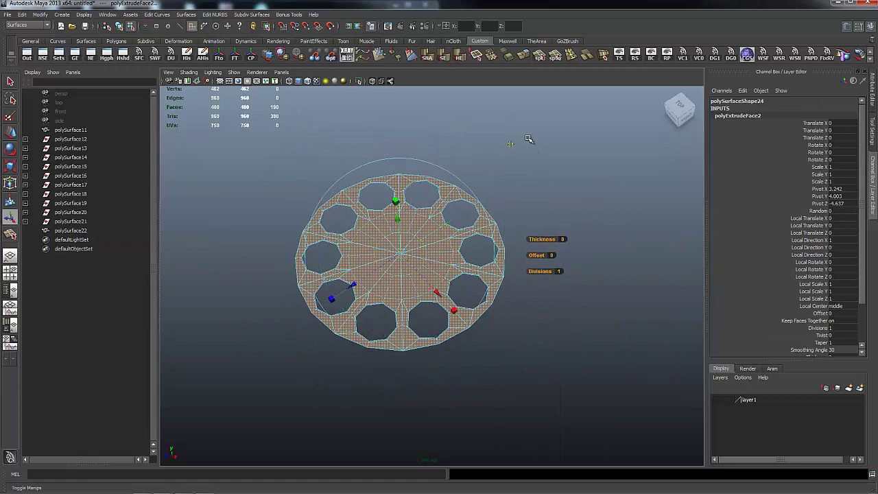
# Move the extruded faces slightly downward, with Translate Y at about -0.076, to form a thin edge band.
pyautogui.keyDown('alt'); pyautogui.moveTo(652, 301); pyautogui.dragTo(637, 275); pyautogui.keyUp('alt')
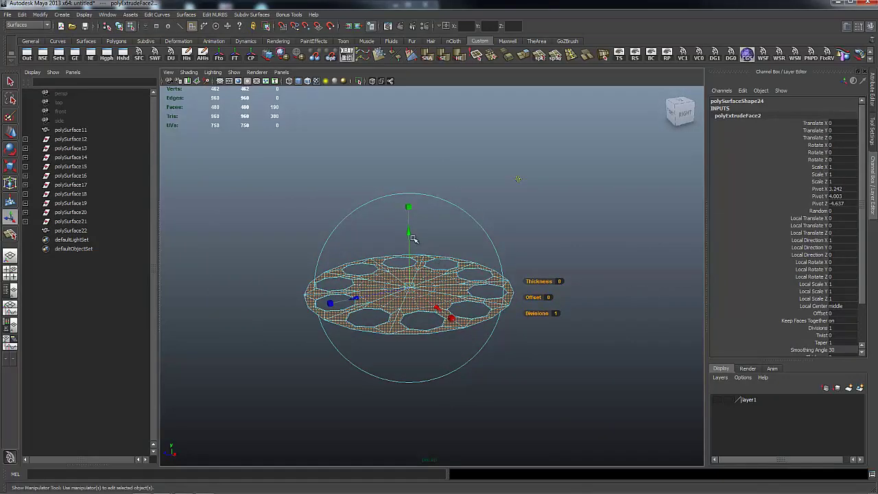
pyautogui.moveTo(408, 232); pyautogui.dragTo(409, 234)
pyautogui.keyDown('alt'); pyautogui.moveTo(327, 253); pyautogui.dragTo(672, 255, button='right'); pyautogui.keyUp('alt')
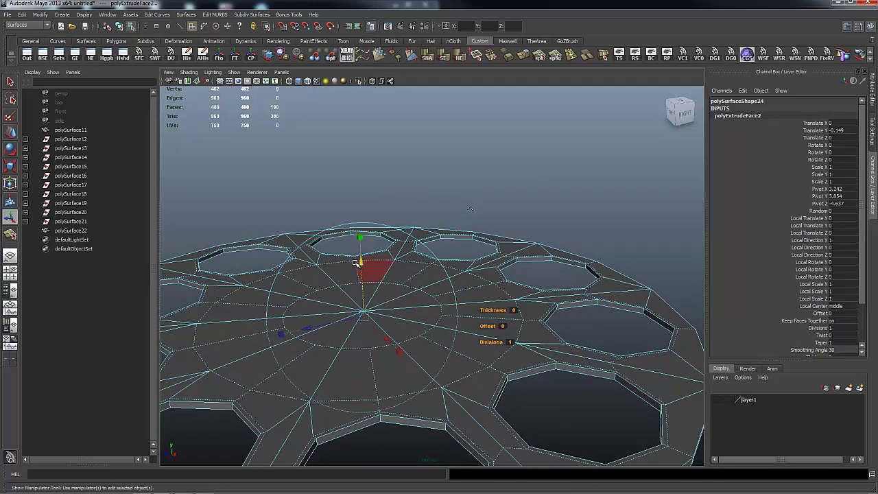
pyautogui.hotkey('ctrl', 'z')
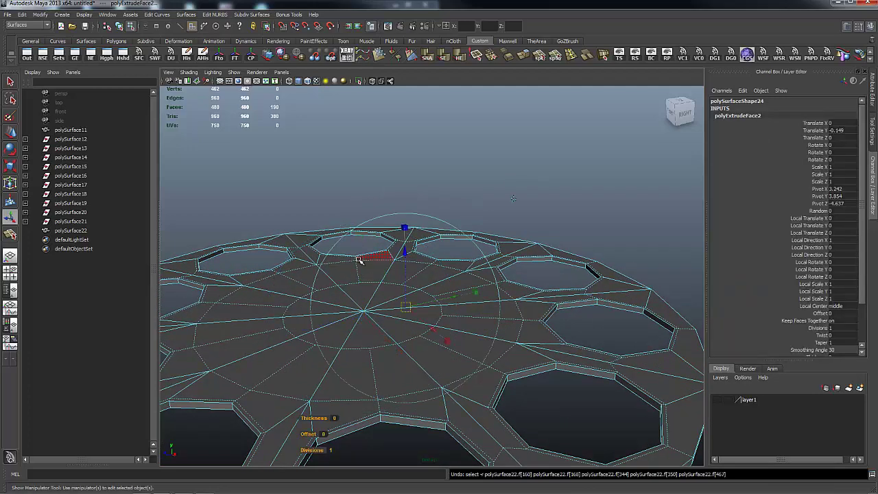
pyautogui.click(514, 199)
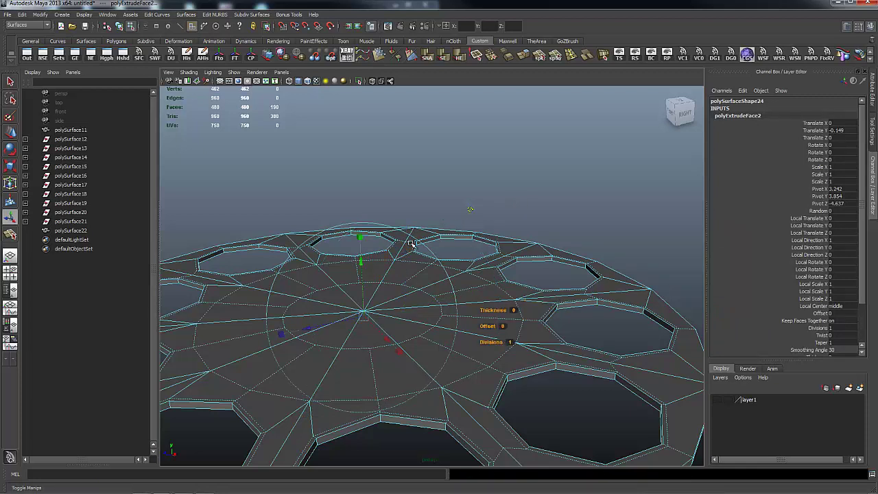
pyautogui.moveTo(362, 263); pyautogui.dragTo(361, 261)
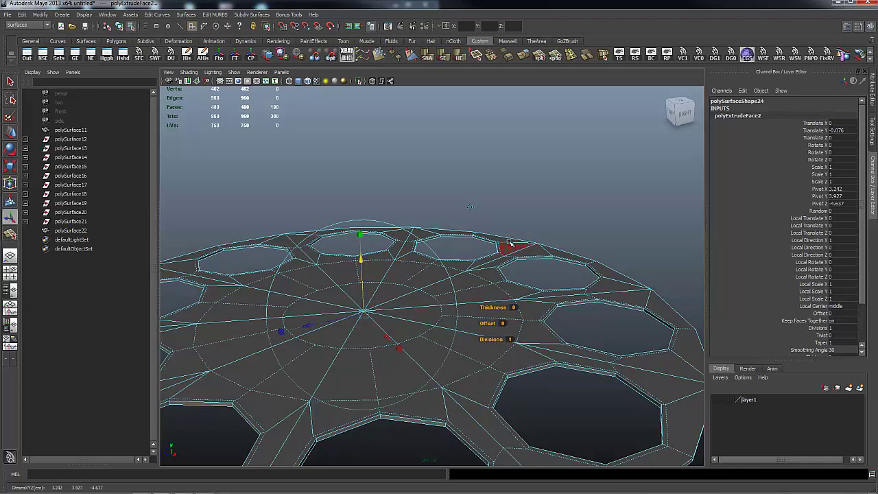
# Extrude the disc's faces downward twice more, with Translate Y at about -0.384 for the thickness and about -0.068 for the second edge band.
pyautogui.hotkey('ctrl', 'e')
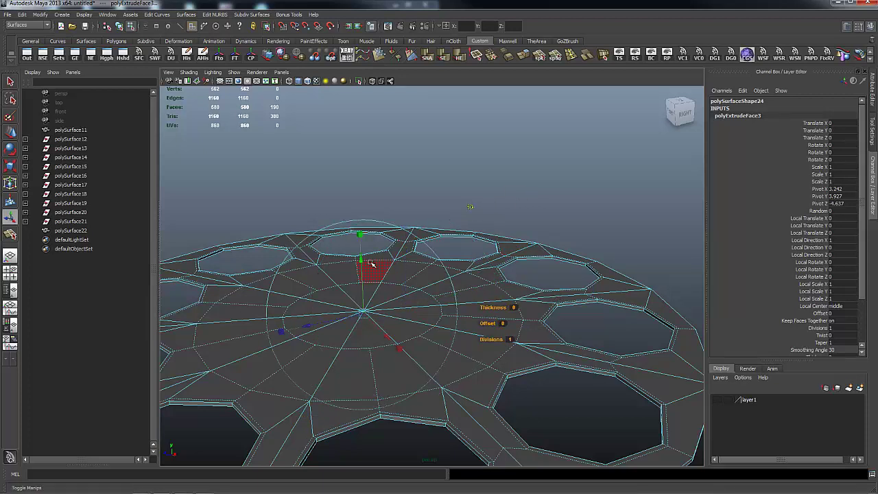
pyautogui.moveTo(362, 264); pyautogui.dragTo(363, 275)
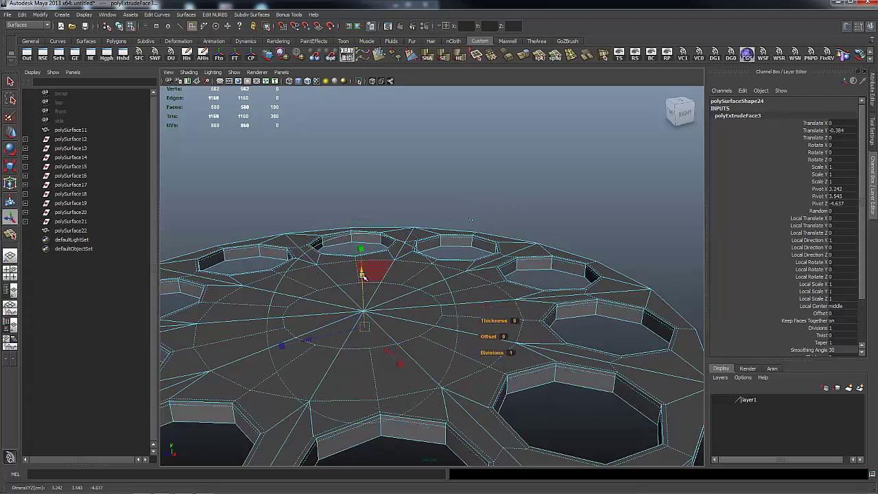
pyautogui.hotkey('ctrl', 'e')
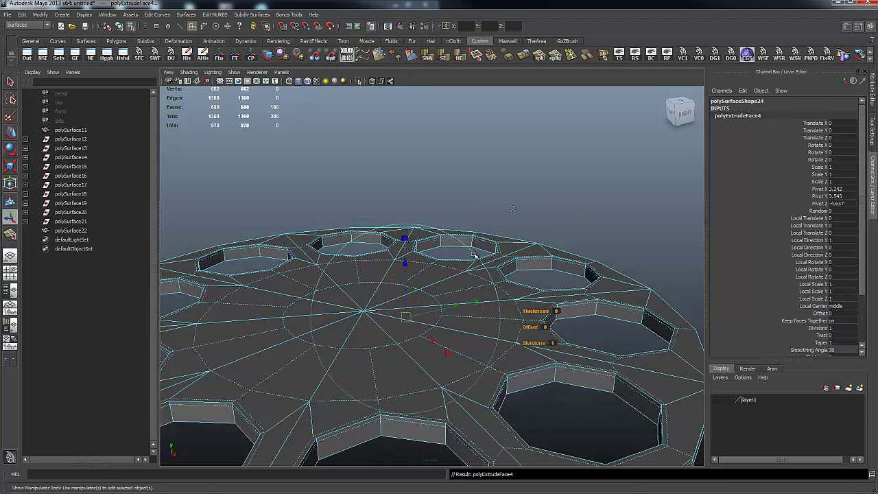
pyautogui.click(512, 211)
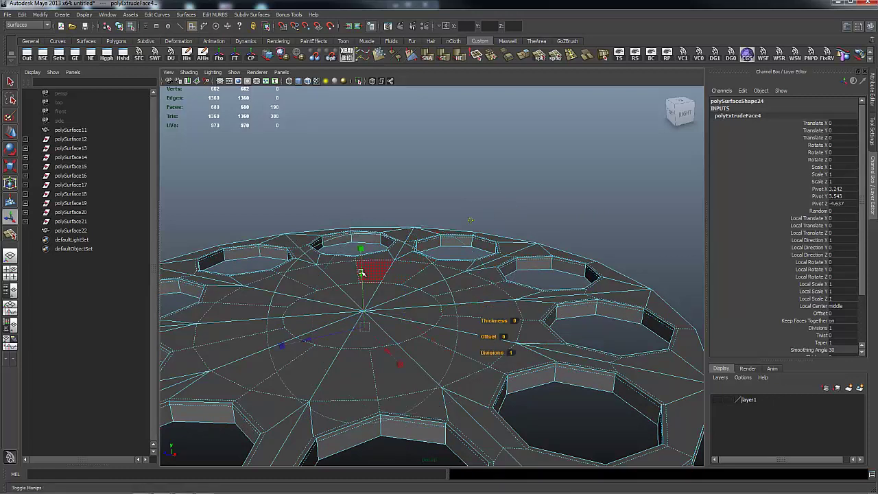
pyautogui.moveTo(362, 272); pyautogui.dragTo(360, 278)
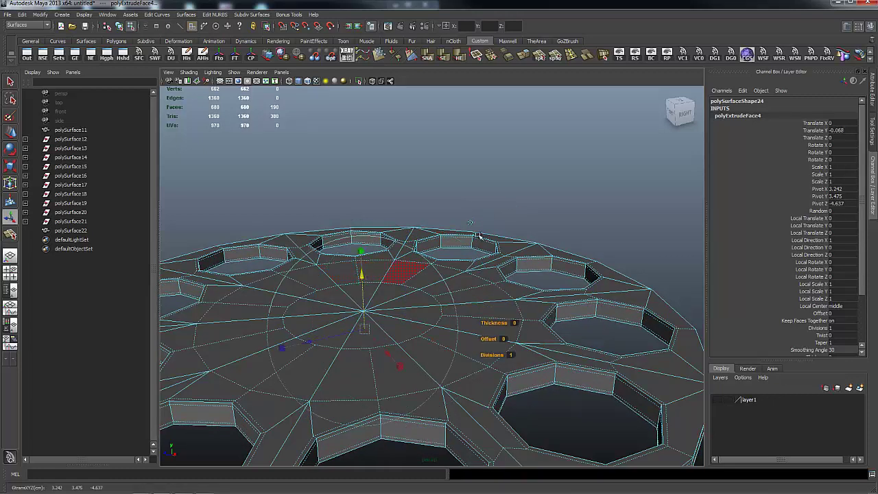
# Return the disc to object mode and turn on its smooth mesh preview to inspect the rim and round holes.
pyautogui.click(549, 201)
pyautogui.click(507, 250)
pyautogui.rightClick(527, 260)
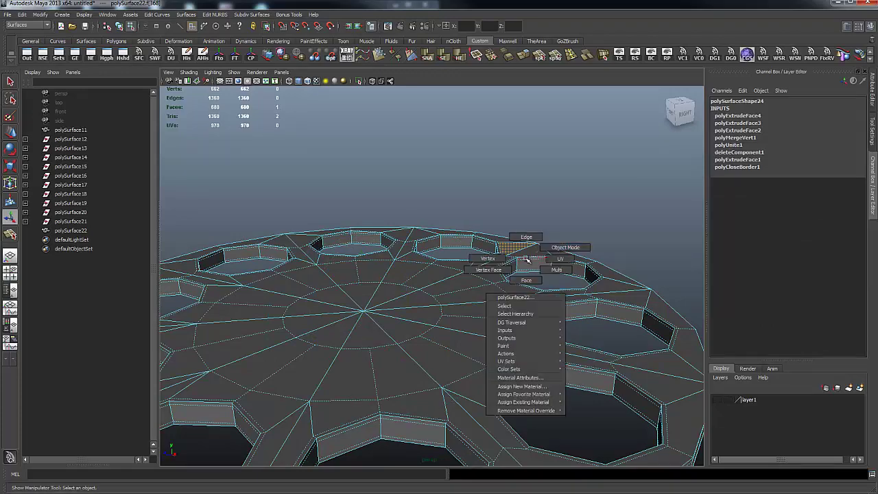
pyautogui.moveTo(549, 246); pyautogui.dragTo(565, 245, button='right')
pyautogui.keyDown('alt'); pyautogui.moveTo(656, 159); pyautogui.dragTo(400, 176, button='right'); pyautogui.keyUp('alt')
pyautogui.keyDown('alt'); pyautogui.moveTo(400, 177); pyautogui.dragTo(472, 239); pyautogui.keyUp('alt')
pyautogui.press('3')
pyautogui.keyDown('alt'); pyautogui.moveTo(583, 318); pyautogui.dragTo(586, 272); pyautogui.keyUp('alt')
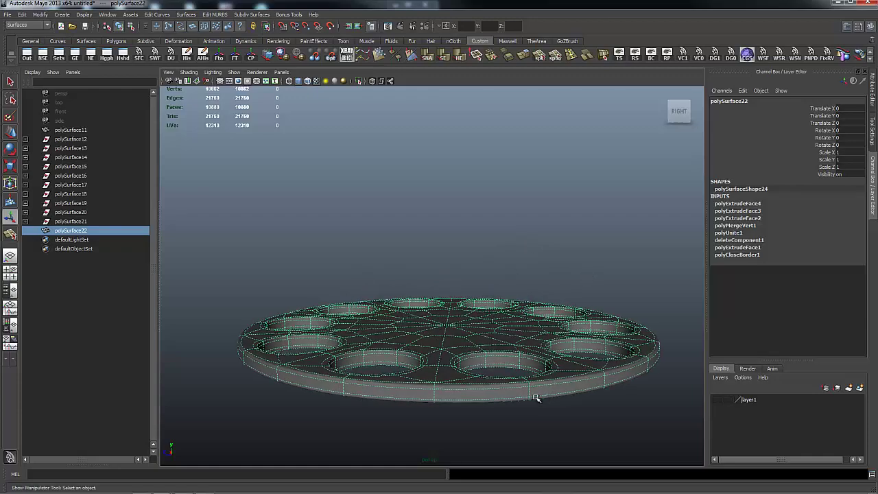
pyautogui.keyDown('alt'); pyautogui.moveTo(511, 262); pyautogui.dragTo(551, 321); pyautogui.keyUp('alt')
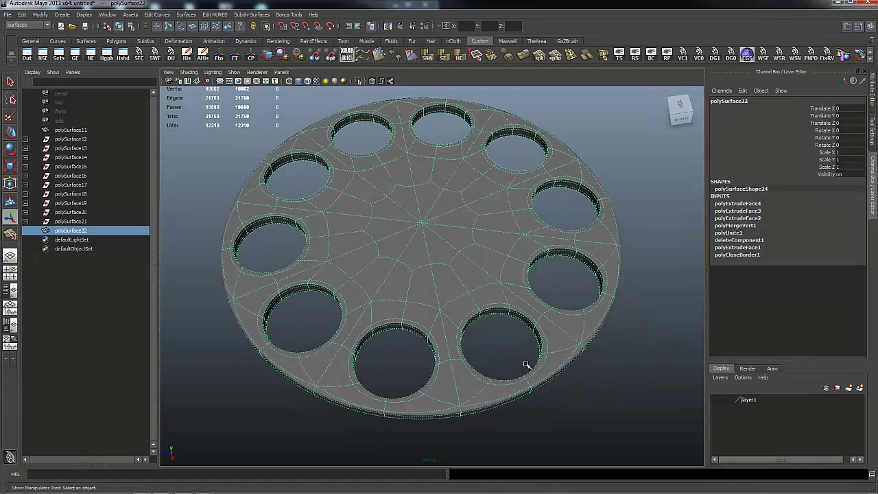
# Examine the disc's outer rim and hole edges with the smooth preview off and on.
pyautogui.keyDown('alt'); pyautogui.moveTo(500, 349); pyautogui.dragTo(555, 303); pyautogui.keyUp('alt')
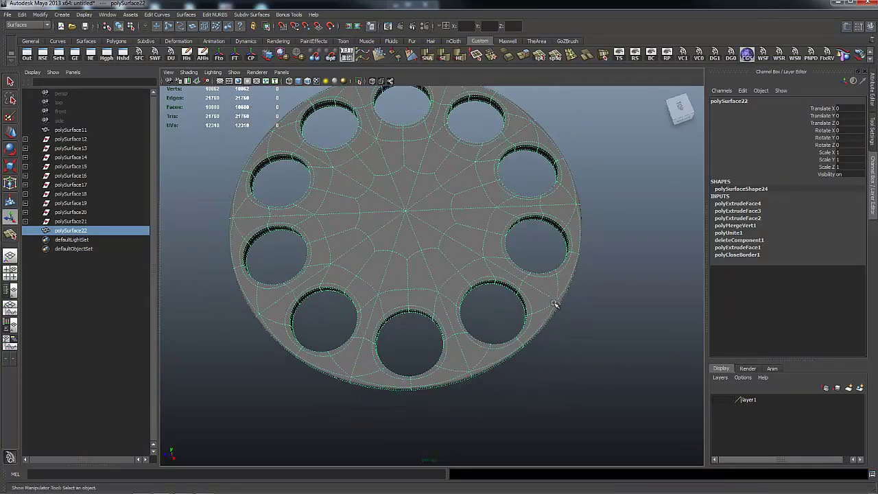
pyautogui.press('1')
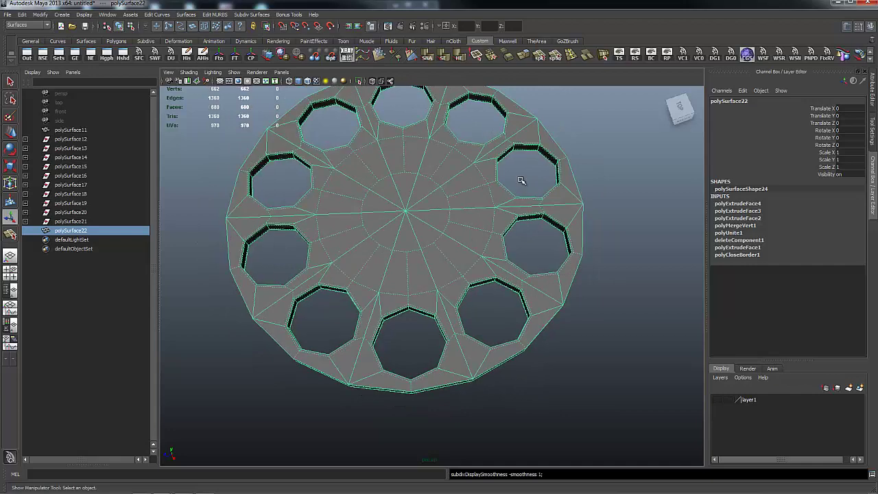
pyautogui.click(607, 367)
pyautogui.click(560, 313)
pyautogui.keyDown('alt'); pyautogui.moveTo(611, 348); pyautogui.dragTo(610, 295); pyautogui.keyUp('alt')
pyautogui.keyDown('alt'); pyautogui.moveTo(444, 318); pyautogui.dragTo(543, 337, button='right'); pyautogui.keyUp('alt')
pyautogui.keyDown('alt'); pyautogui.moveTo(557, 380); pyautogui.dragTo(434, 306, button='middle'); pyautogui.keyUp('alt')
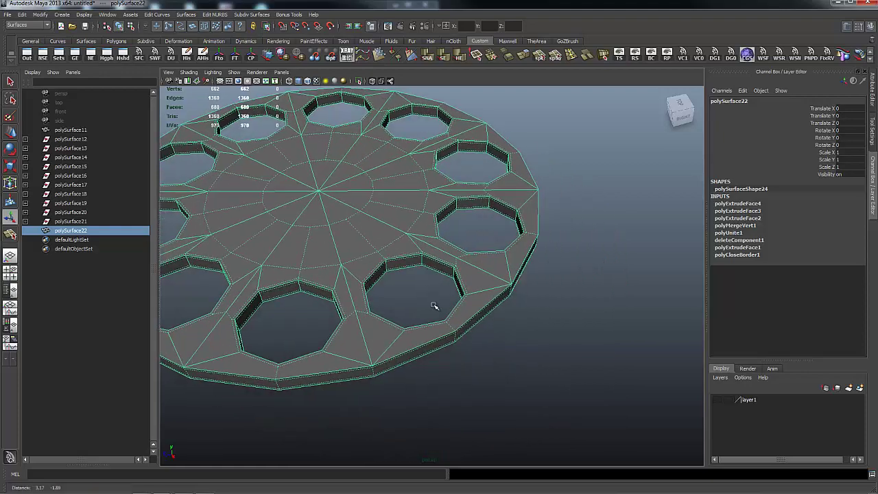
pyautogui.keyDown('alt'); pyautogui.moveTo(434, 306); pyautogui.dragTo(526, 357); pyautogui.keyUp('alt')
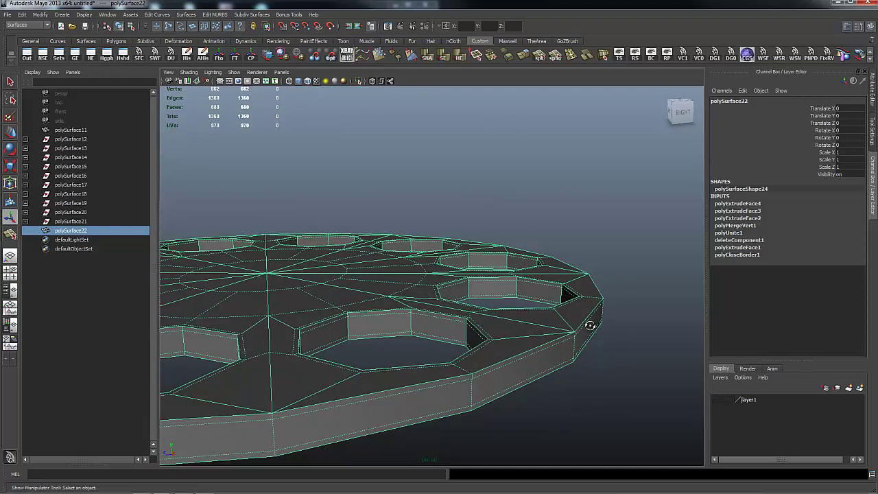
pyautogui.keyDown('alt'); pyautogui.moveTo(590, 326); pyautogui.dragTo(592, 344); pyautogui.keyUp('alt')
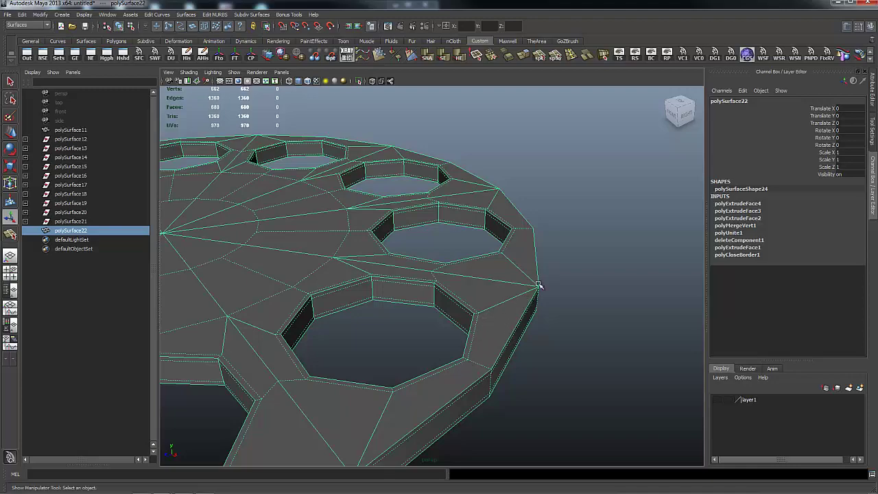
pyautogui.press('3')
pyautogui.moveTo(539, 352)
pyautogui.keyDown('alt'); pyautogui.mouseDown()
pyautogui.moveTo(602, 296)
pyautogui.moveTo(618, 305)
pyautogui.moveTo(546, 354)
pyautogui.mouseUp(); pyautogui.keyUp('alt')
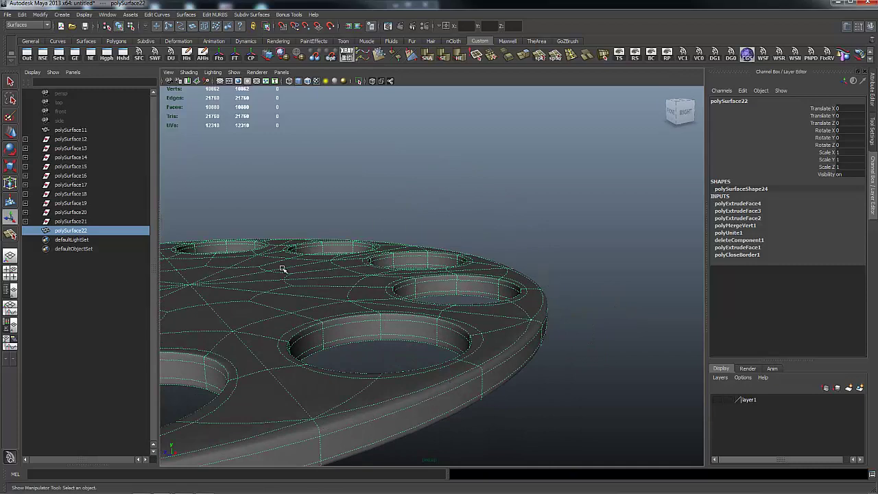
pyautogui.keyDown('alt'); pyautogui.moveTo(609, 310); pyautogui.dragTo(596, 319); pyautogui.keyUp('alt')
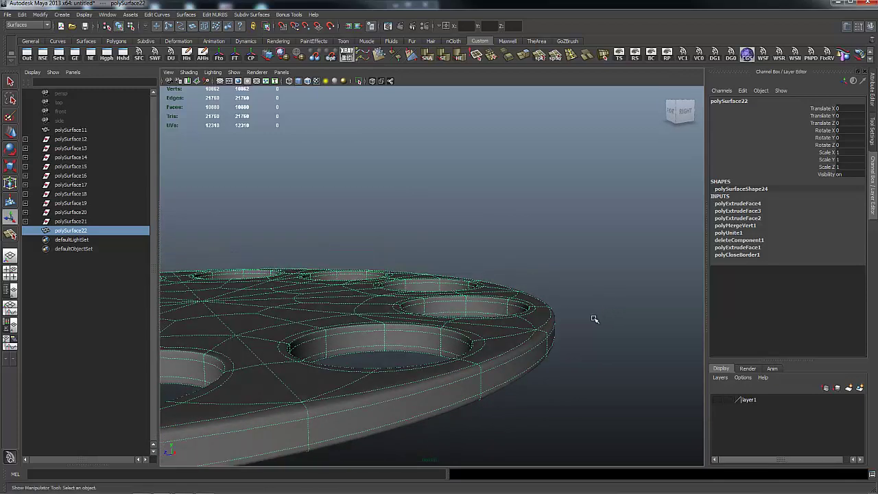
# Turn off the smooth preview, select the loop of outer rim faces and grow the selection to include the thin edge bands.
pyautogui.press('1')
pyautogui.rightClick(539, 357)
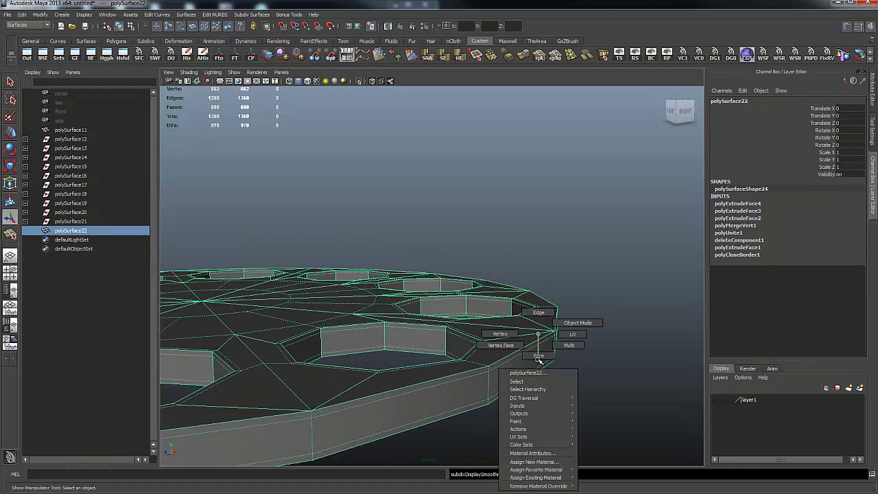
pyautogui.moveTo(536, 357); pyautogui.dragTo(537, 358, button='right')
pyautogui.click(522, 370)
pyautogui.keyDown('shift'); pyautogui.doubleClick(461, 393); pyautogui.keyUp('shift')
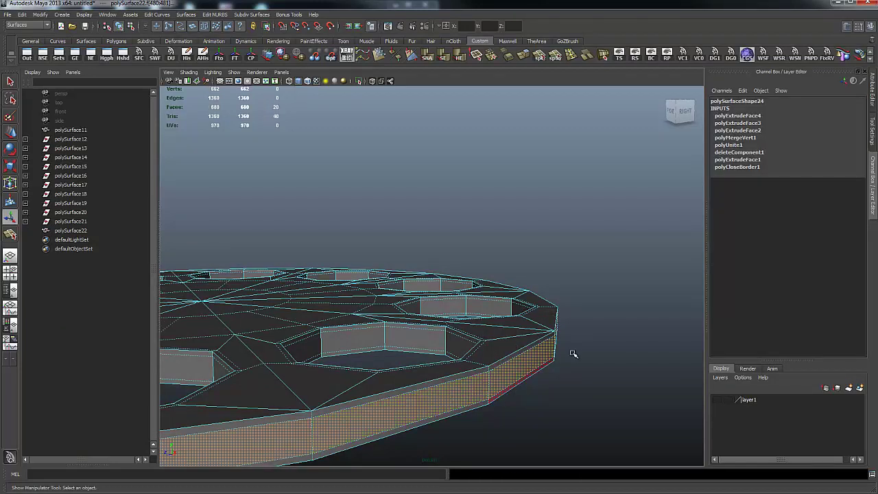
pyautogui.hotkey('shift', '.')
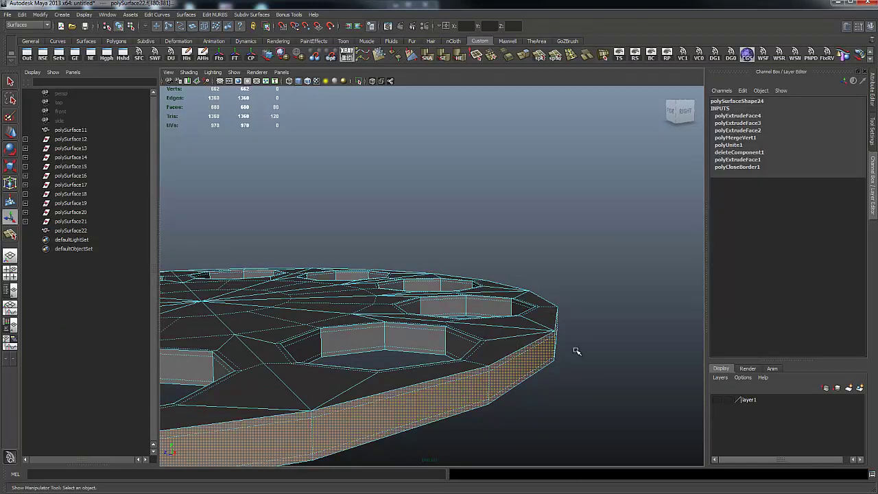
# Extrude the selected rim faces slightly outward, with Local Translate Z at about -0.061, to add support edges around the rim.
pyautogui.keyDown('shift'); pyautogui.moveTo(650, 294); pyautogui.dragTo(649, 318, button='right'); pyautogui.keyUp('shift')
pyautogui.keyDown('alt'); pyautogui.moveTo(572, 249); pyautogui.dragTo(307, 333); pyautogui.keyUp('alt')
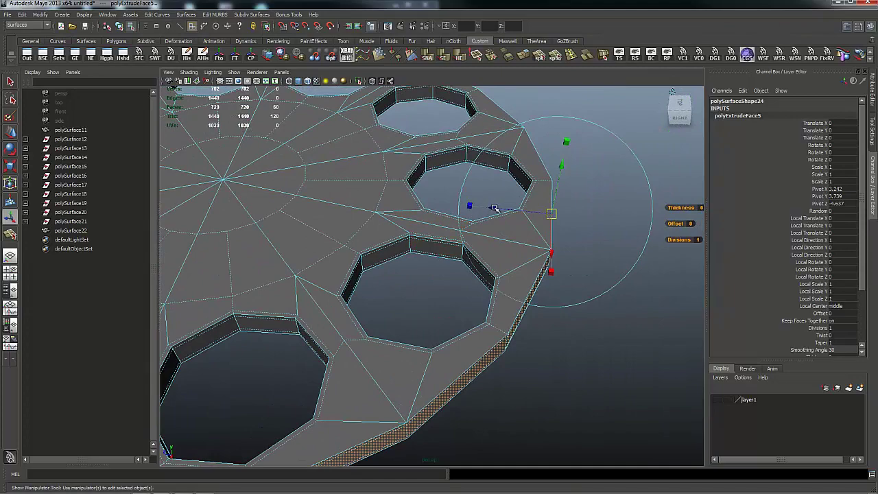
pyautogui.moveTo(496, 208); pyautogui.dragTo(501, 216)
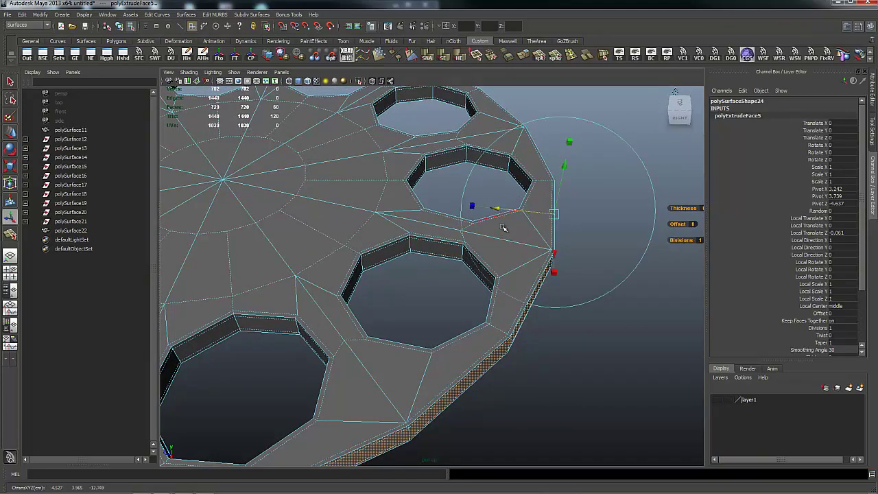
pyautogui.click(592, 394)
# Return the disc to object mode and turn on its smooth preview to inspect the sharpened rim.
pyautogui.moveTo(591, 376)
pyautogui.keyDown('alt'); pyautogui.mouseDown()
pyautogui.moveTo(535, 310)
pyautogui.moveTo(587, 356)
pyautogui.moveTo(496, 334)
pyautogui.moveTo(580, 367)
pyautogui.mouseUp(); pyautogui.keyUp('alt')
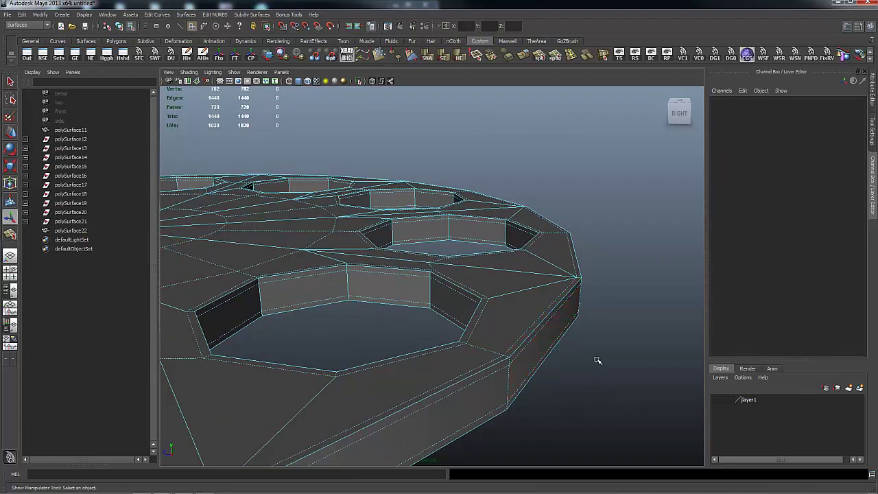
pyautogui.keyDown('alt'); pyautogui.moveTo(598, 359); pyautogui.dragTo(628, 329); pyautogui.keyUp('alt')
pyautogui.keyDown('alt'); pyautogui.moveTo(628, 330); pyautogui.dragTo(542, 359, button='right'); pyautogui.keyUp('alt')
pyautogui.keyDown('alt'); pyautogui.moveTo(541, 358); pyautogui.dragTo(533, 313); pyautogui.keyUp('alt')
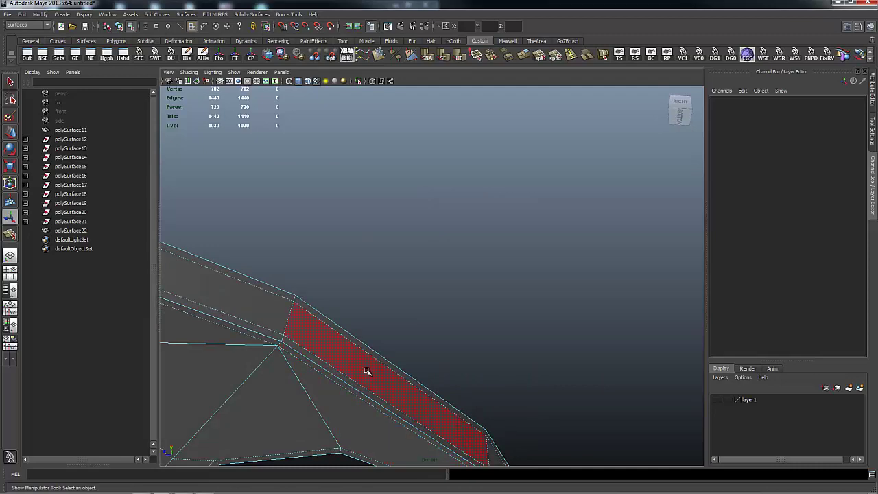
pyautogui.moveTo(367, 369); pyautogui.dragTo(374, 340, button='right')
pyautogui.click(386, 366)
pyautogui.press('3')
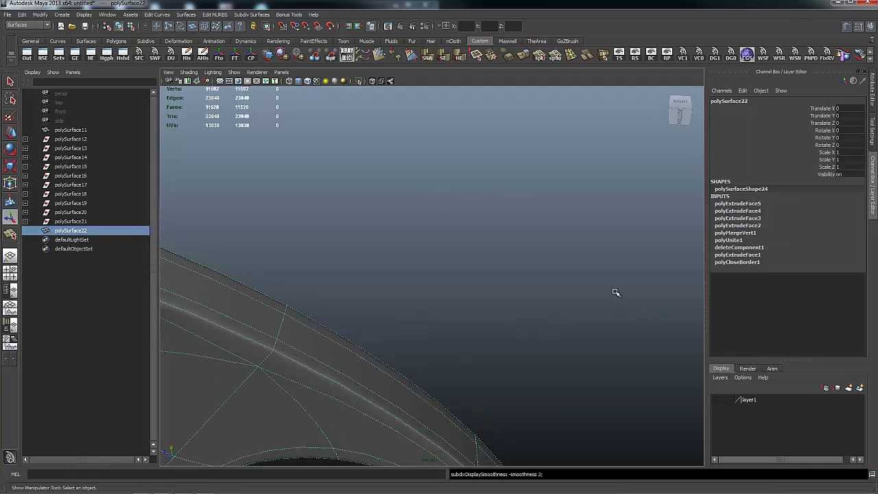
pyautogui.keyDown('alt'); pyautogui.moveTo(415, 216); pyautogui.dragTo(412, 287); pyautogui.keyUp('alt')
pyautogui.keyDown('alt'); pyautogui.moveTo(411, 286); pyautogui.dragTo(320, 271, button='right'); pyautogui.keyUp('alt')
pyautogui.keyDown('alt'); pyautogui.moveTo(319, 271); pyautogui.dragTo(328, 274); pyautogui.keyUp('alt')
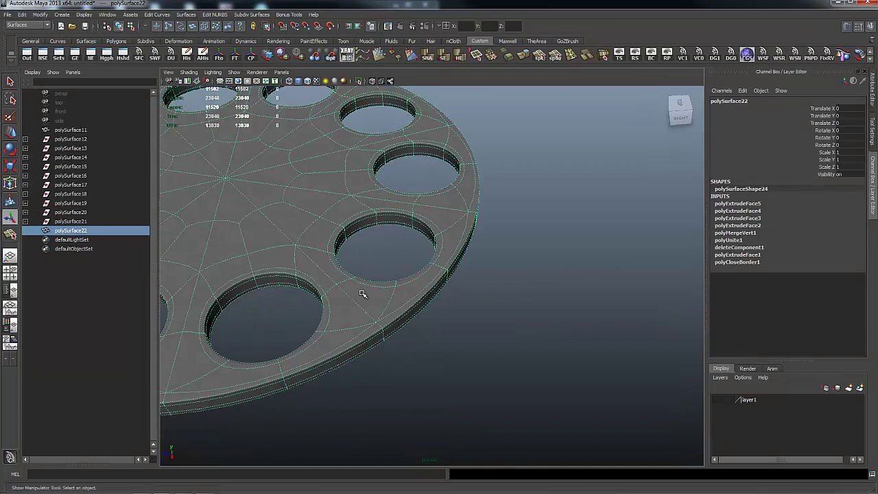
# Deselect the disc and examine the whole smoothed shape from above and at an angle.
pyautogui.moveTo(363, 294); pyautogui.dragTo(412, 281, button='right')
pyautogui.click(508, 290)
pyautogui.keyDown('alt'); pyautogui.moveTo(508, 290); pyautogui.dragTo(477, 388); pyautogui.keyUp('alt')
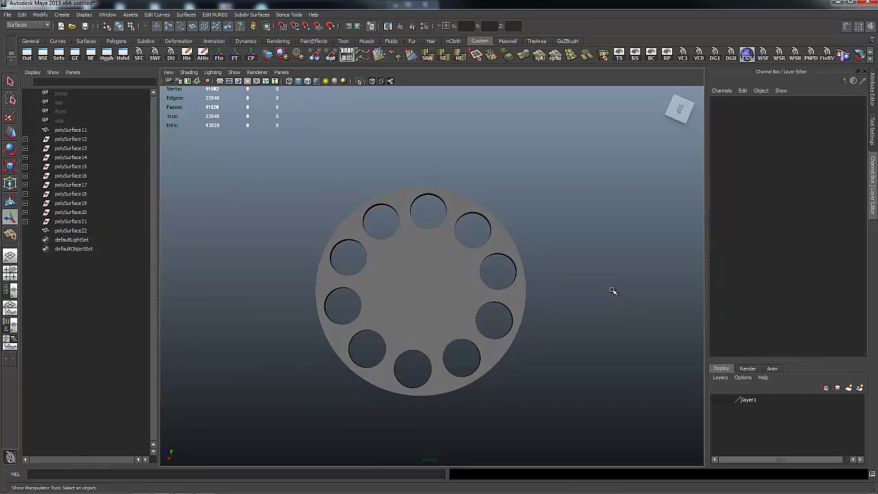
pyautogui.keyDown('alt'); pyautogui.moveTo(613, 290); pyautogui.dragTo(571, 280); pyautogui.keyUp('alt')
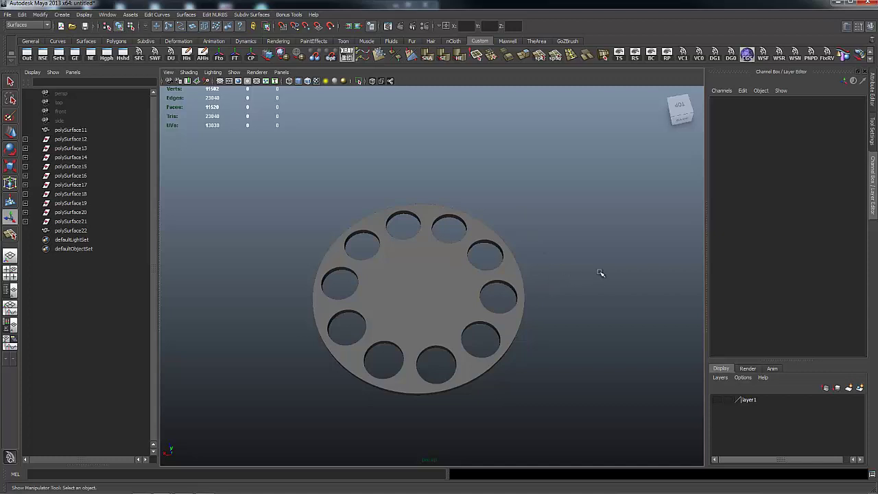
pyautogui.keyDown('alt'); pyautogui.moveTo(571, 267); pyautogui.dragTo(567, 272); pyautogui.keyUp('alt')
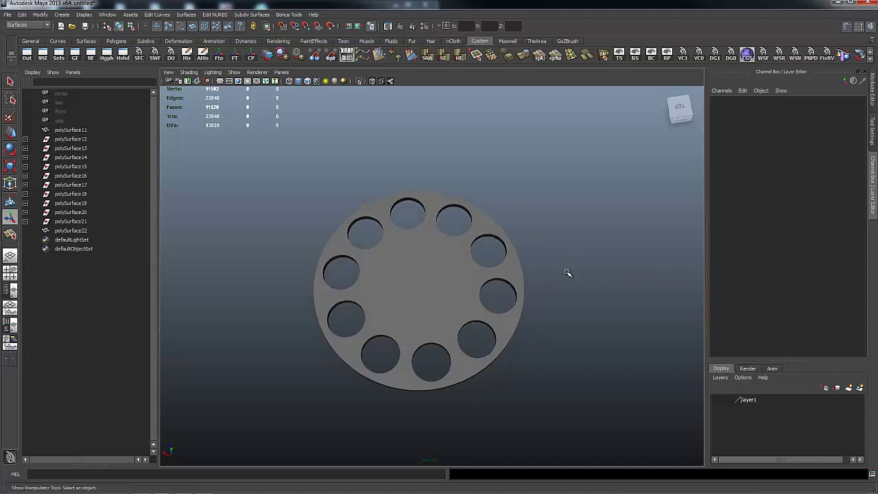